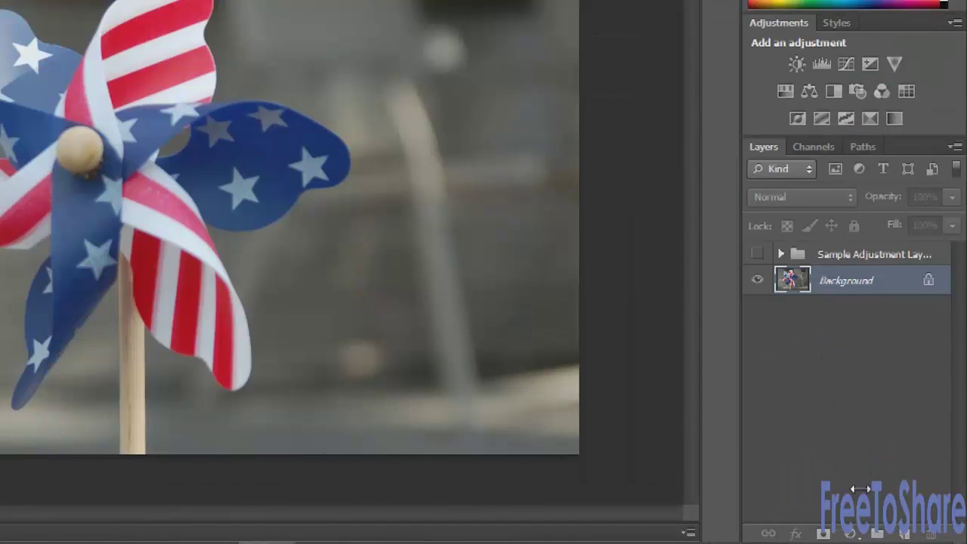
Step: Open the fill and adjustment layer list at the bottom of the Layers panel
click(851, 534)
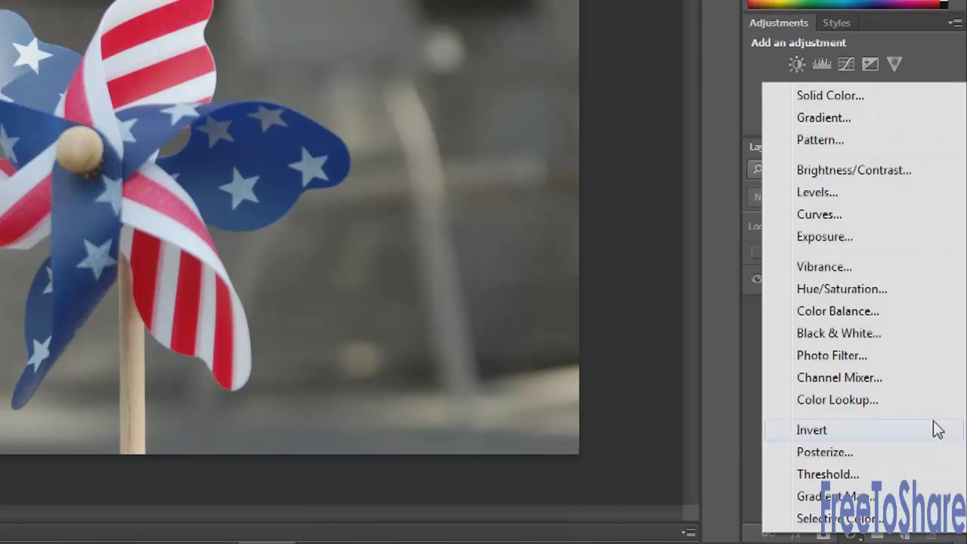
Step: Add a Levels layer, test its sliders, then apply Auto for inputs 25, 1.17 and 252
click(809, 195)
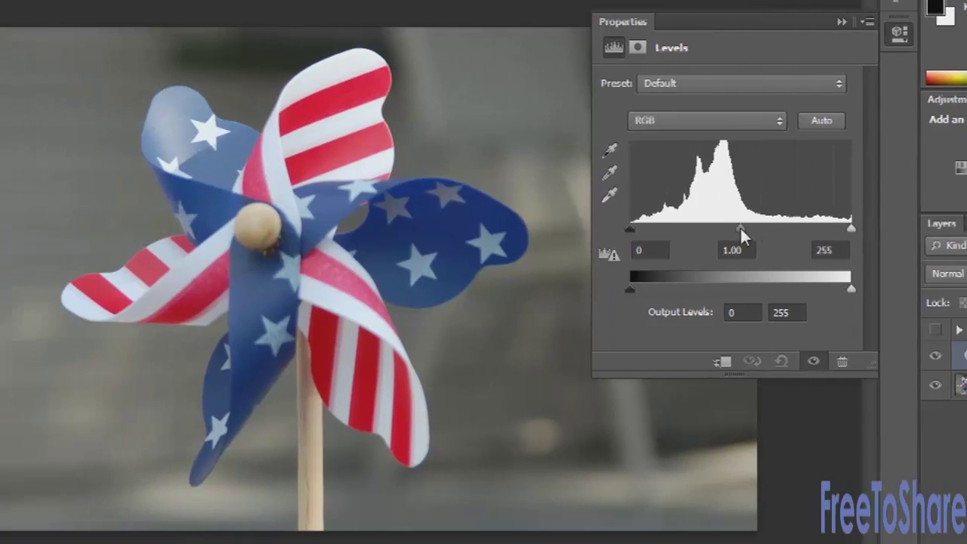
drag(562, 227, 548, 227)
drag(763, 227, 789, 227)
mouse_move(666, 228)
mouse_down()
mouse_move(731, 228)
mouse_move(672, 228)
mouse_up()
mouse_move(888, 228)
mouse_down()
mouse_move(848, 227)
mouse_move(899, 231)
mouse_up()
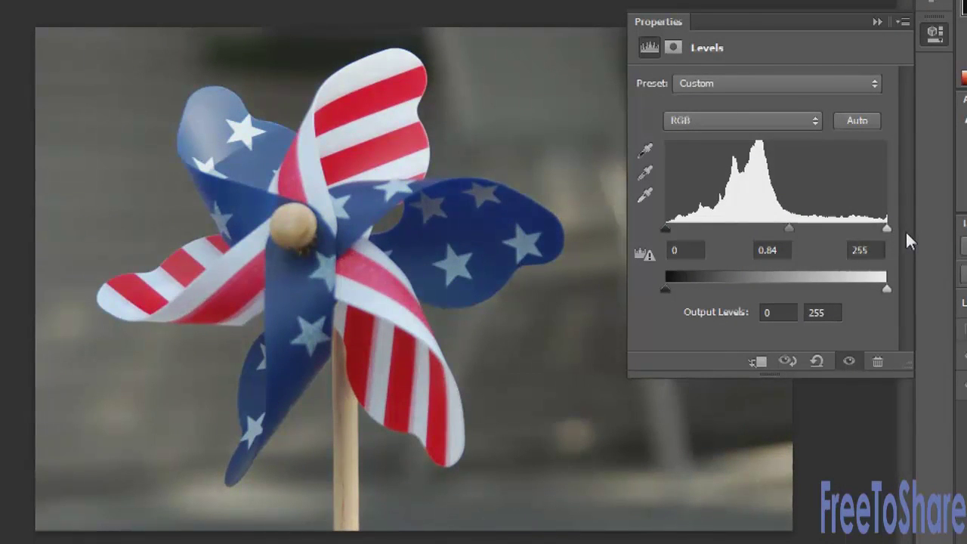
click(851, 119)
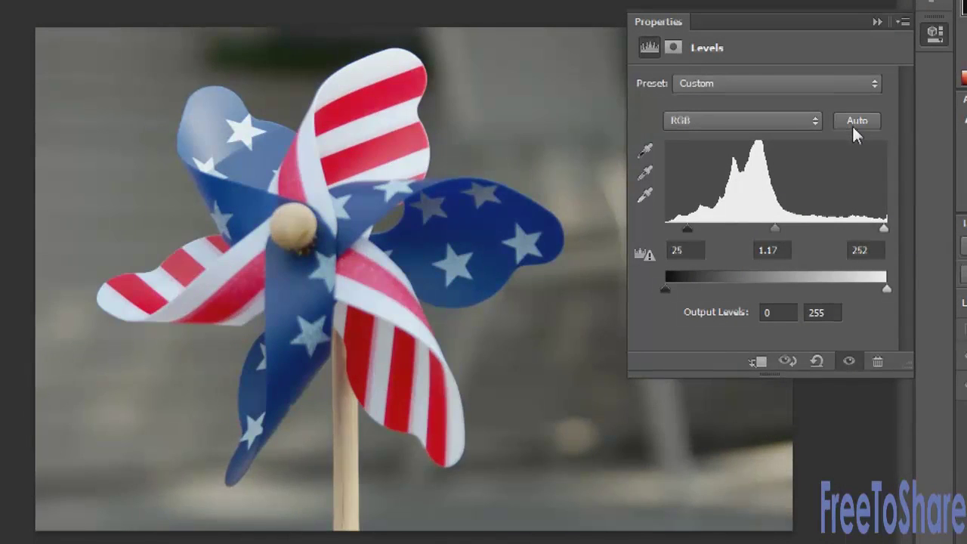
Step: Toggle the previous-state view to compare the pinwheel before and after Levels
click(788, 363)
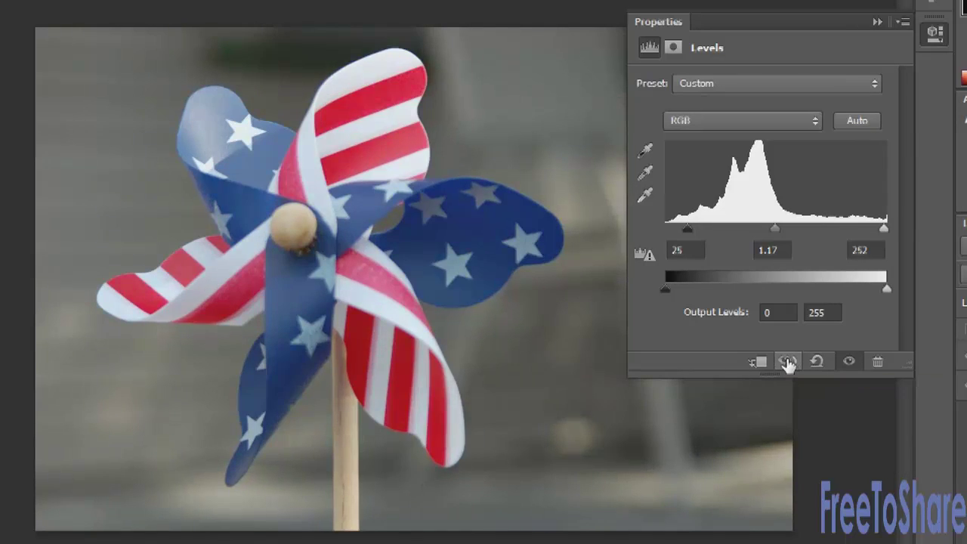
click(789, 362)
click(788, 363)
click(788, 362)
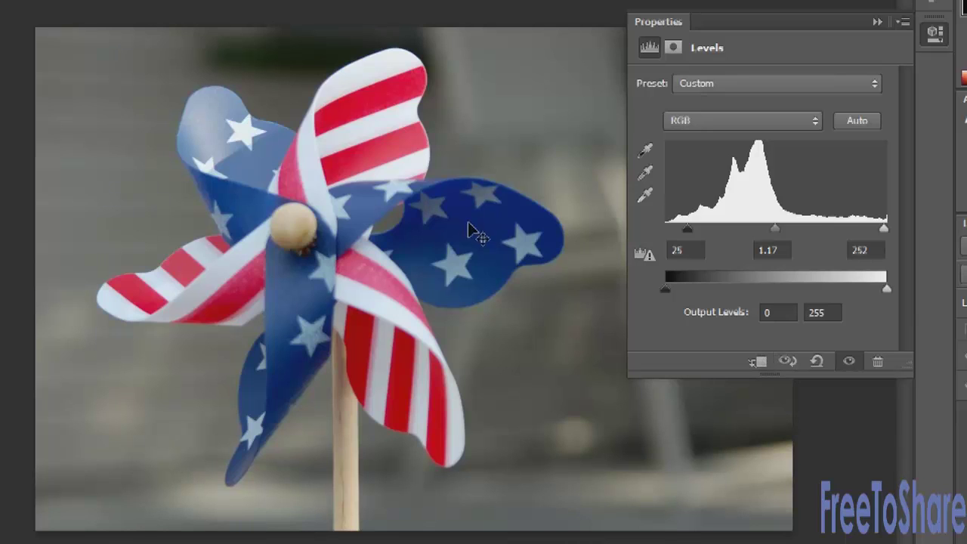
Step: Sample a white point from the pinwheel's white stripe and top blade
click(644, 198)
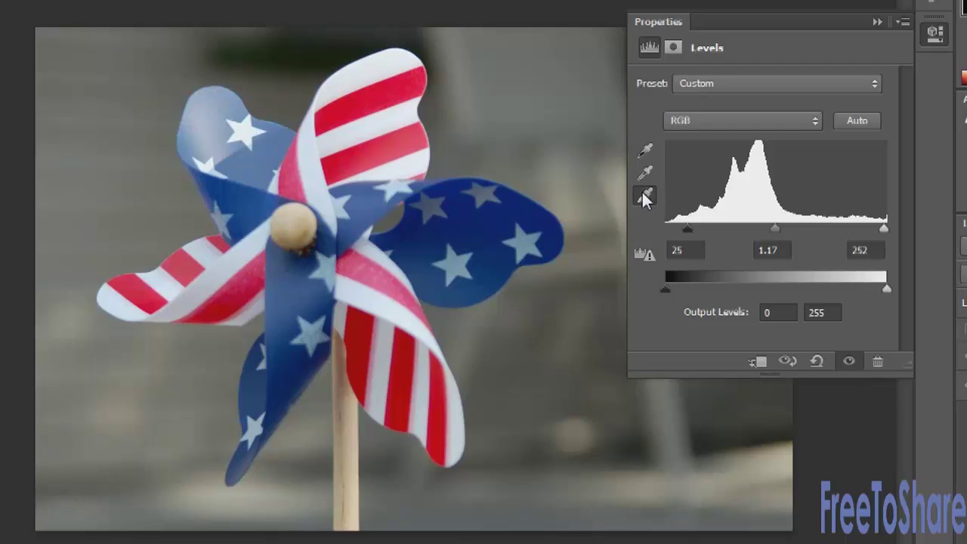
click(328, 138)
click(405, 56)
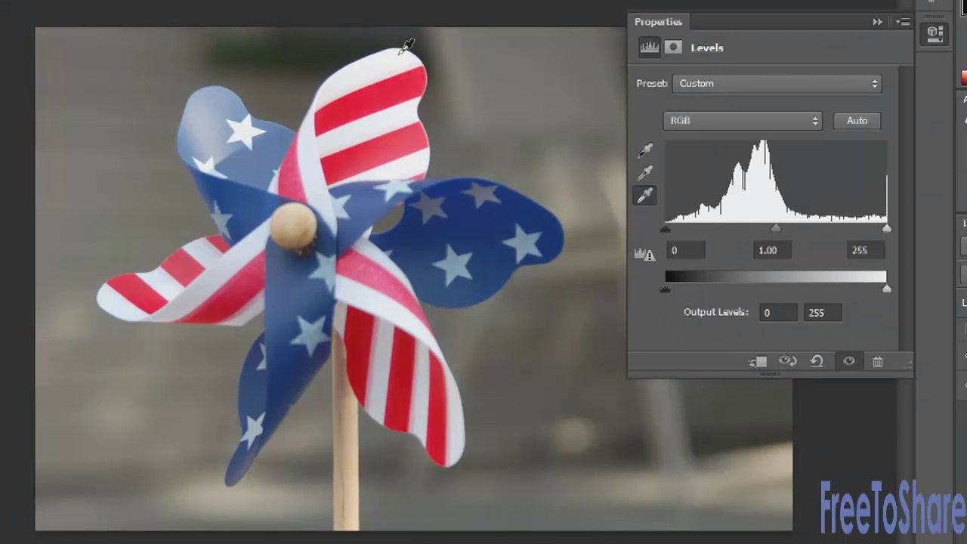
click(404, 50)
Step: Try black point samples on the pinwheel's centre and the background
click(648, 151)
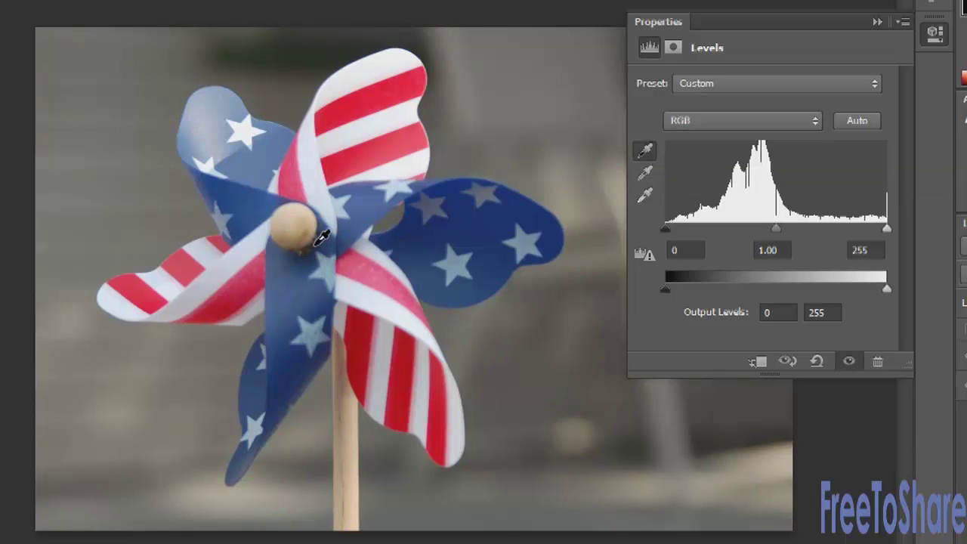
click(317, 237)
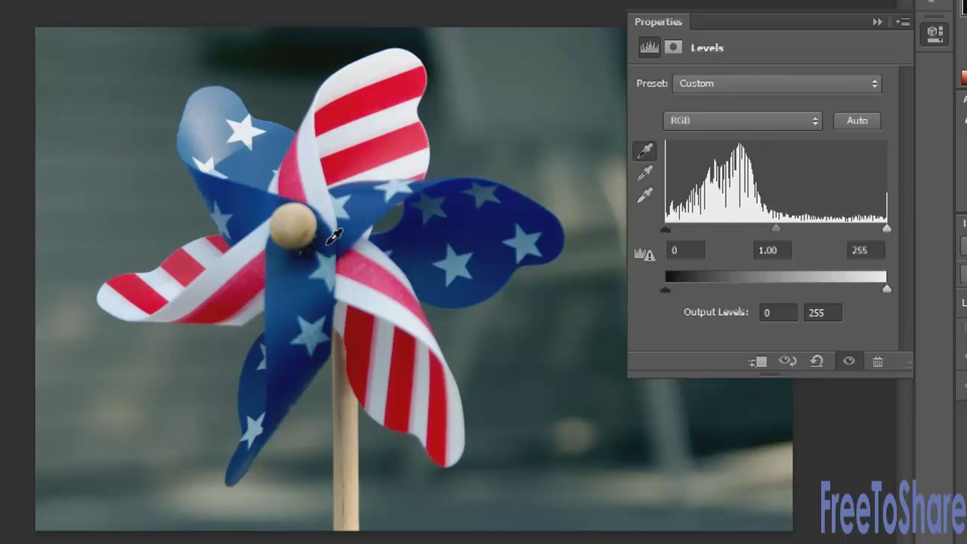
click(312, 246)
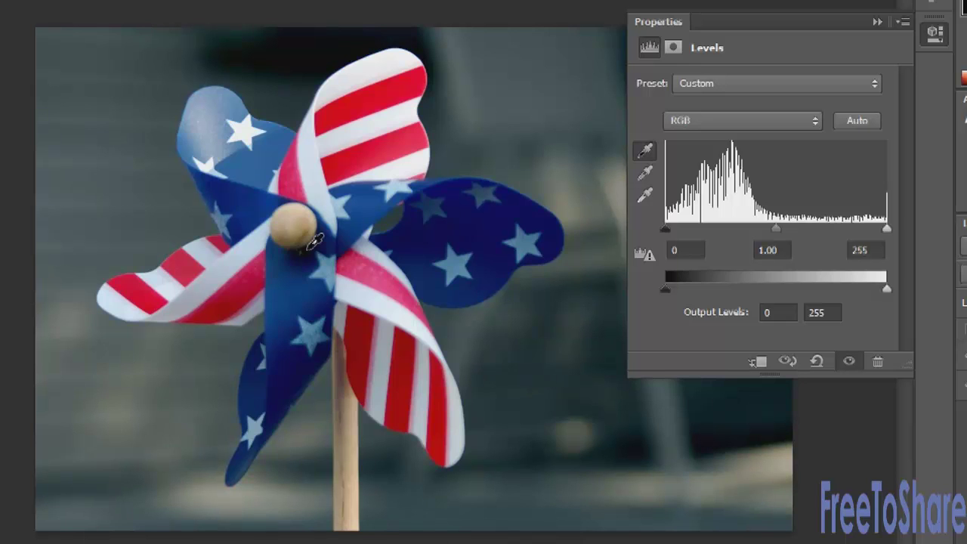
click(319, 221)
click(322, 220)
click(469, 143)
click(462, 76)
click(340, 64)
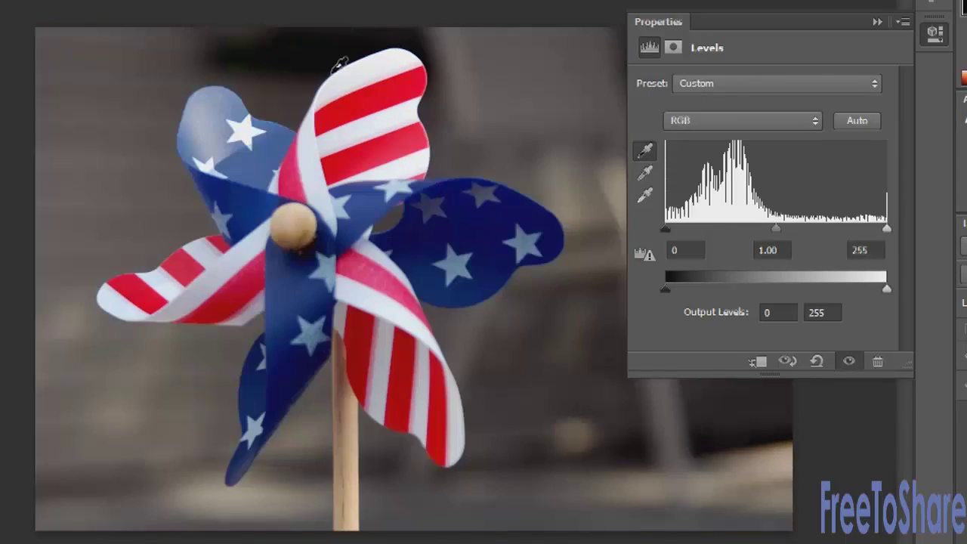
click(705, 439)
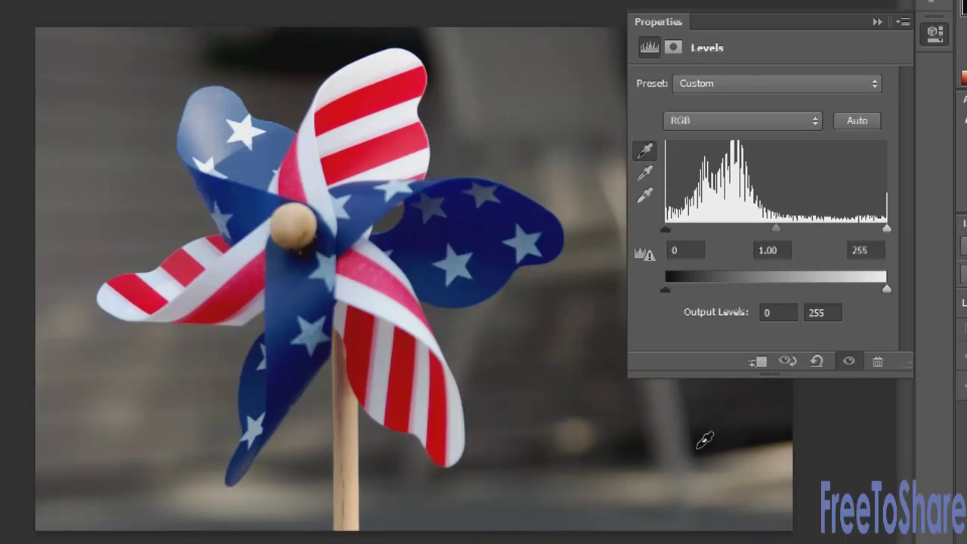
click(705, 441)
click(766, 430)
click(759, 427)
click(324, 231)
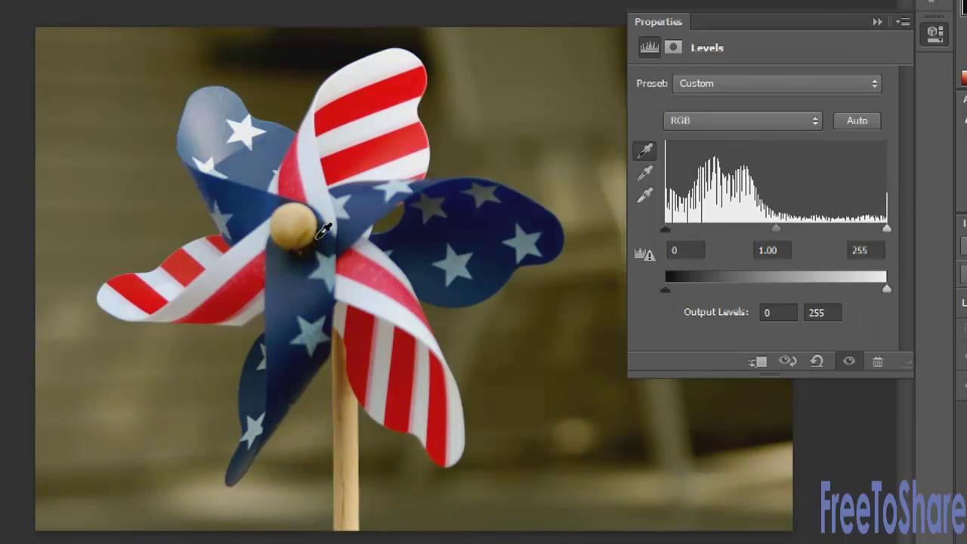
click(315, 234)
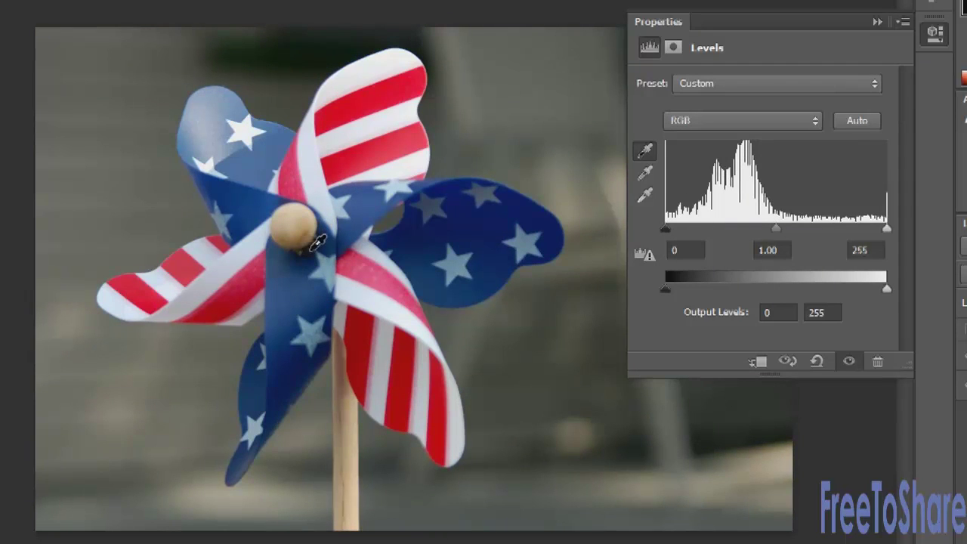
click(314, 245)
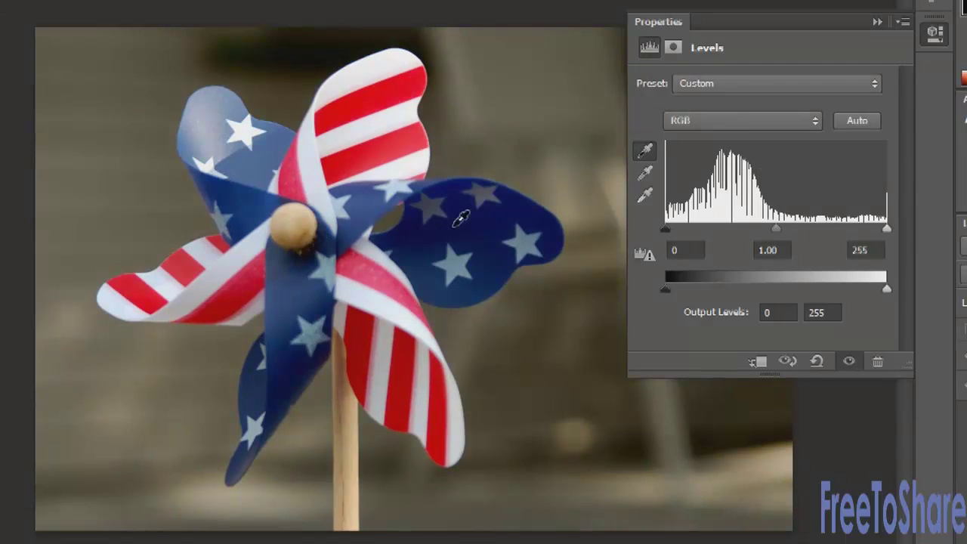
Step: Reapply Auto Levels, then raise the black input to 41 for deeper shadows
click(861, 121)
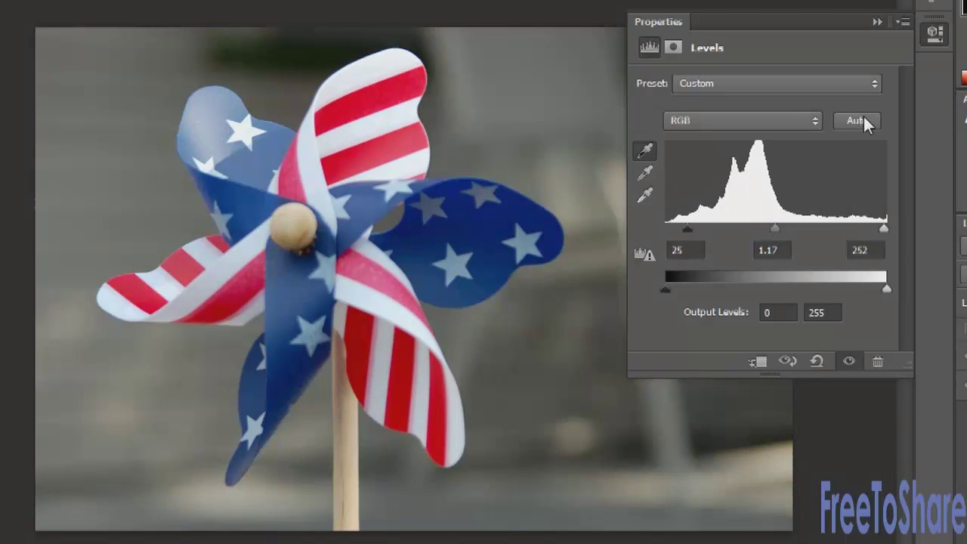
mouse_move(689, 228)
mouse_down()
mouse_move(675, 225)
mouse_move(701, 226)
mouse_move(692, 226)
mouse_up()
mouse_move(786, 227)
mouse_down()
mouse_move(764, 229)
mouse_move(799, 241)
mouse_up()
mouse_move(697, 228)
mouse_down()
mouse_move(712, 227)
mouse_move(699, 226)
mouse_up()
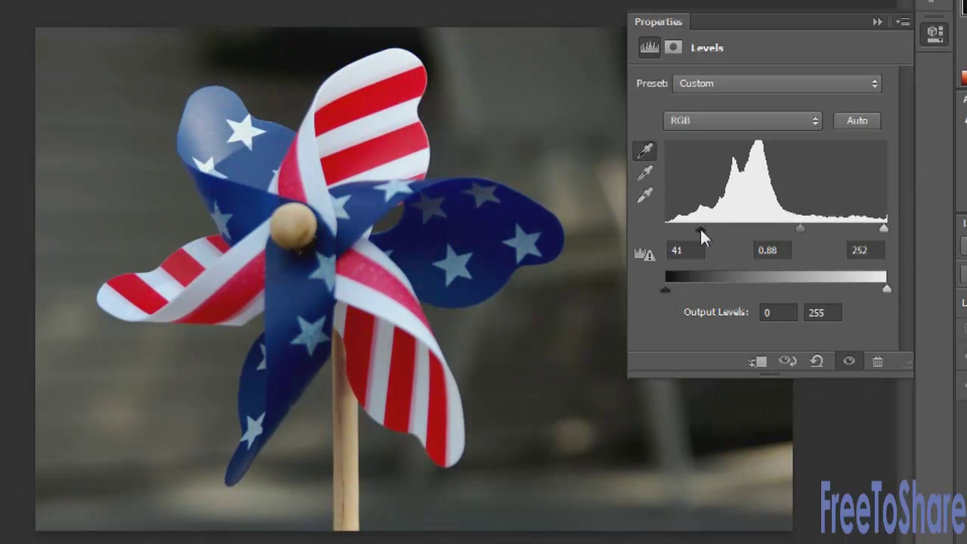
Step: Keep Levels 2 on the RGB channel and toggle it off and on to review
click(779, 124)
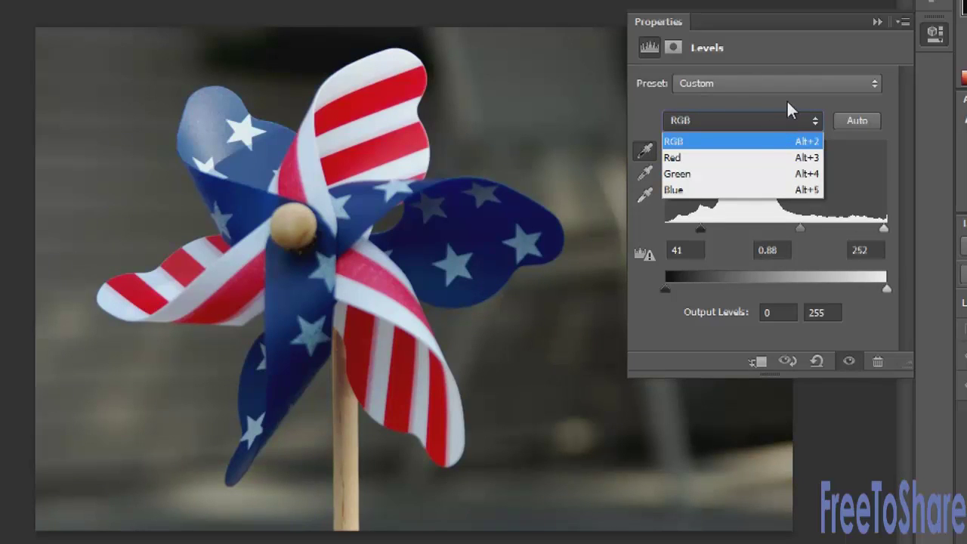
click(786, 105)
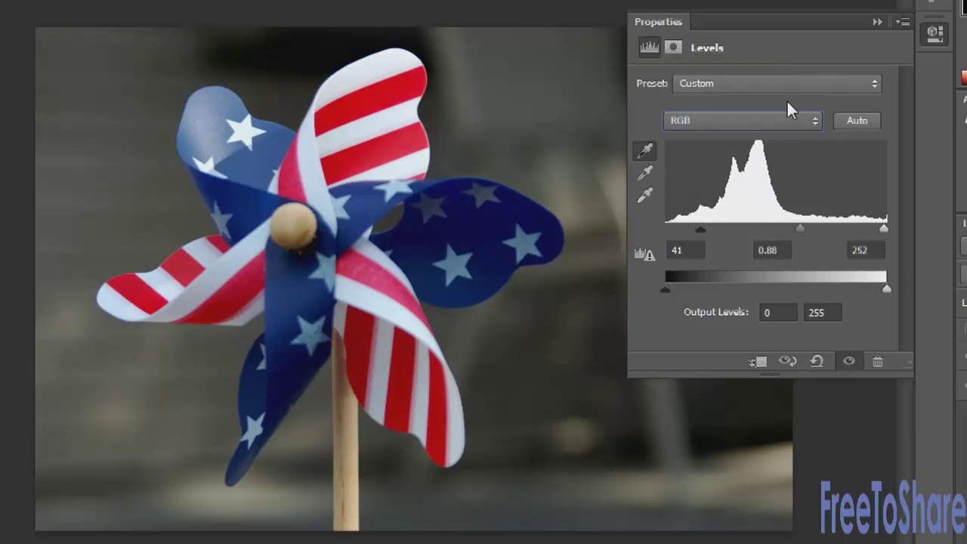
click(876, 21)
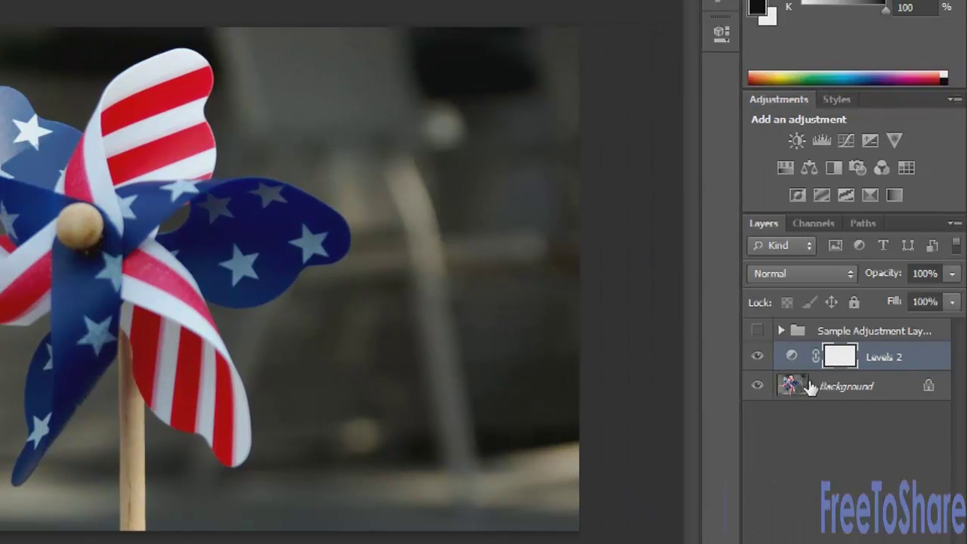
click(760, 358)
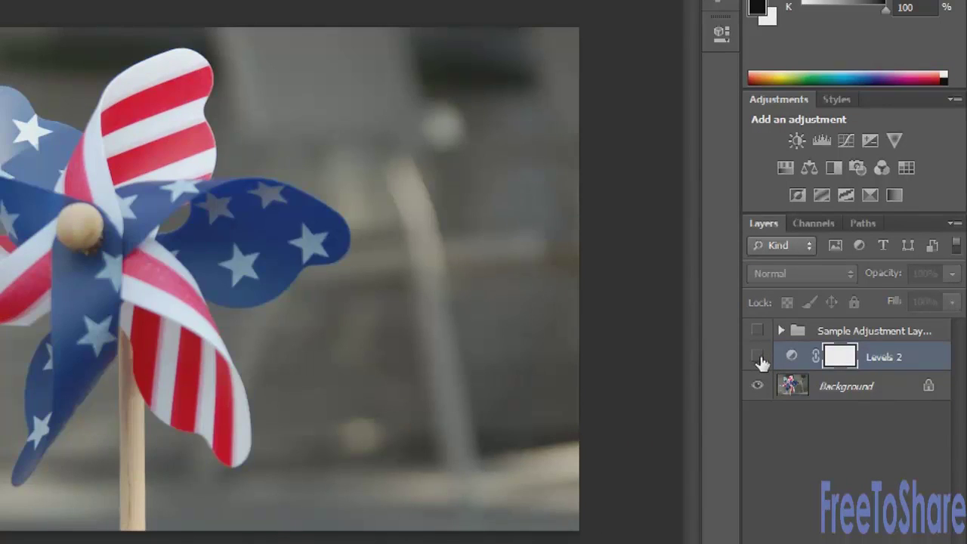
click(758, 357)
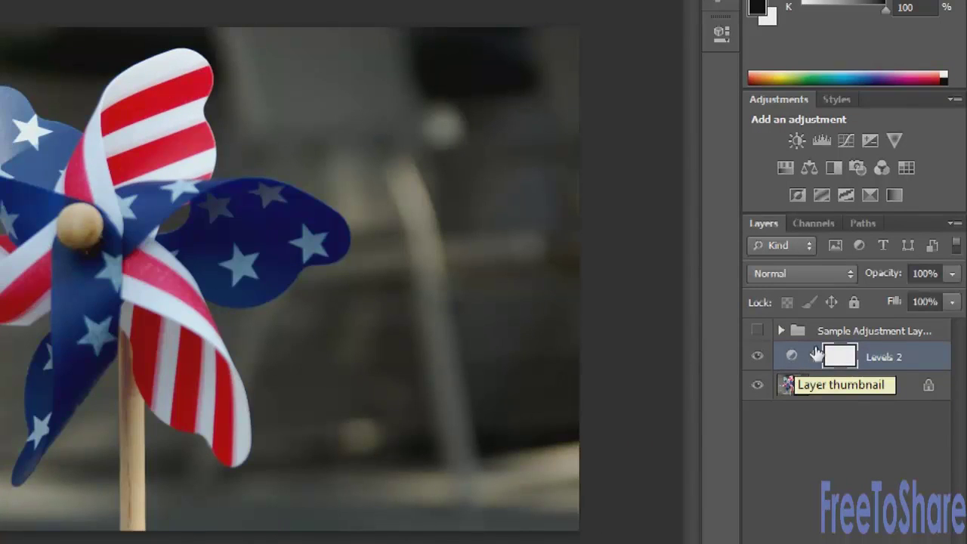
click(792, 360)
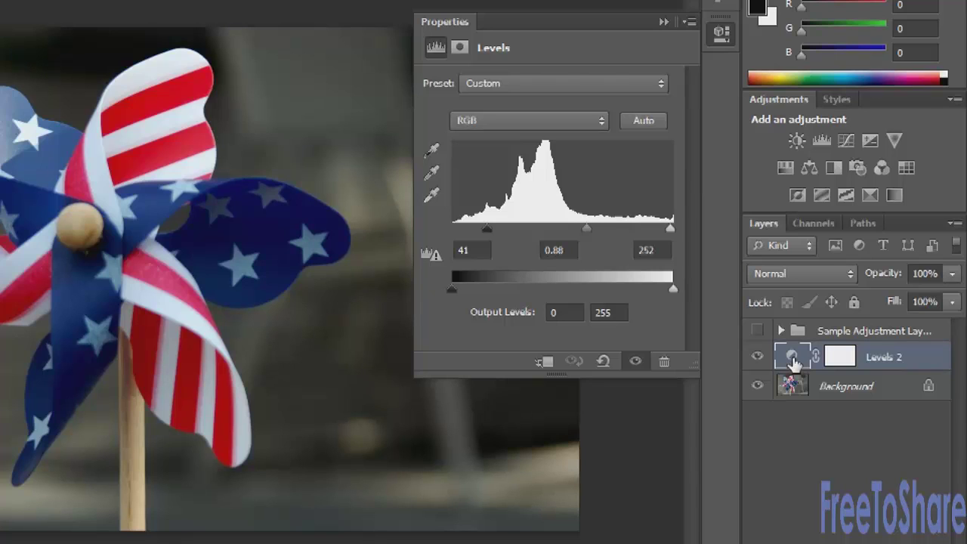
click(664, 21)
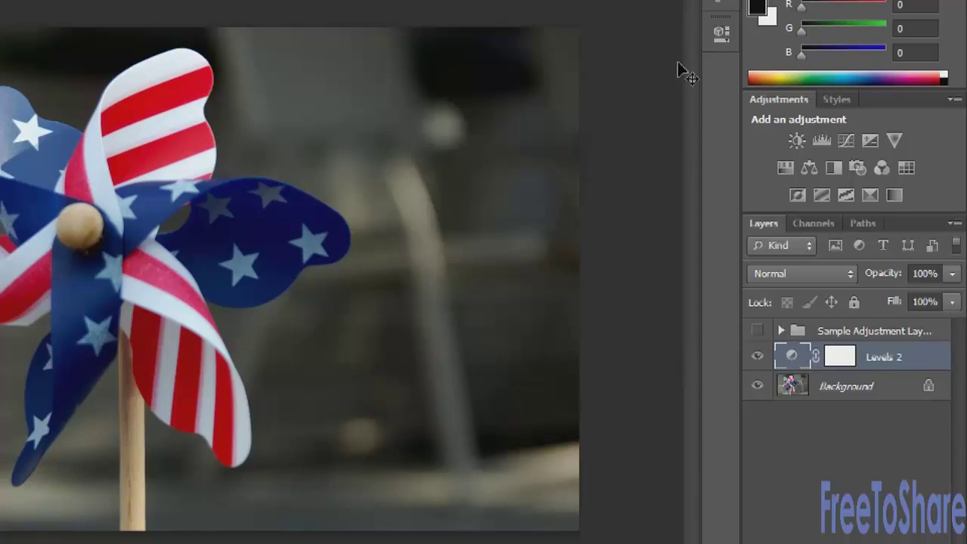
Step: Select the Background layer, hide Levels 2, and bring up the adjustment layer list
click(840, 359)
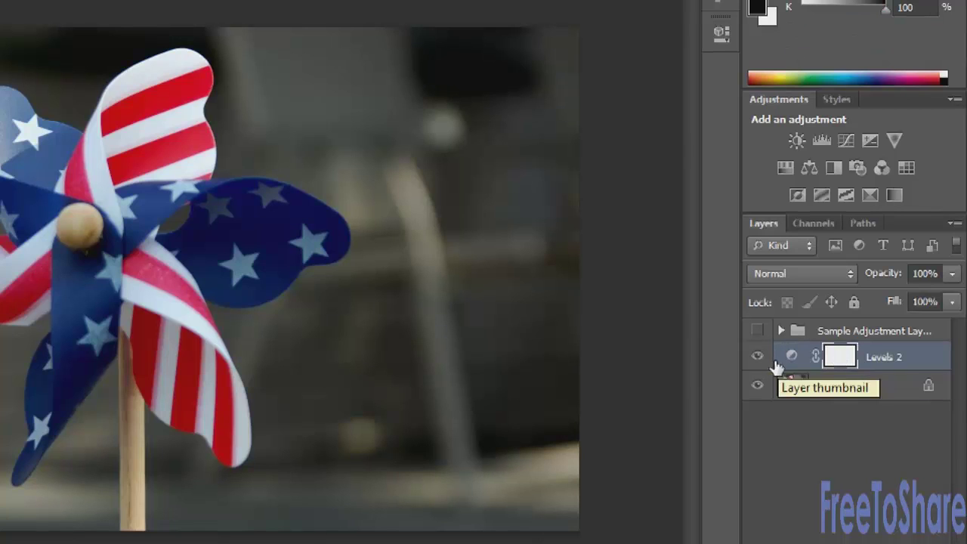
click(820, 388)
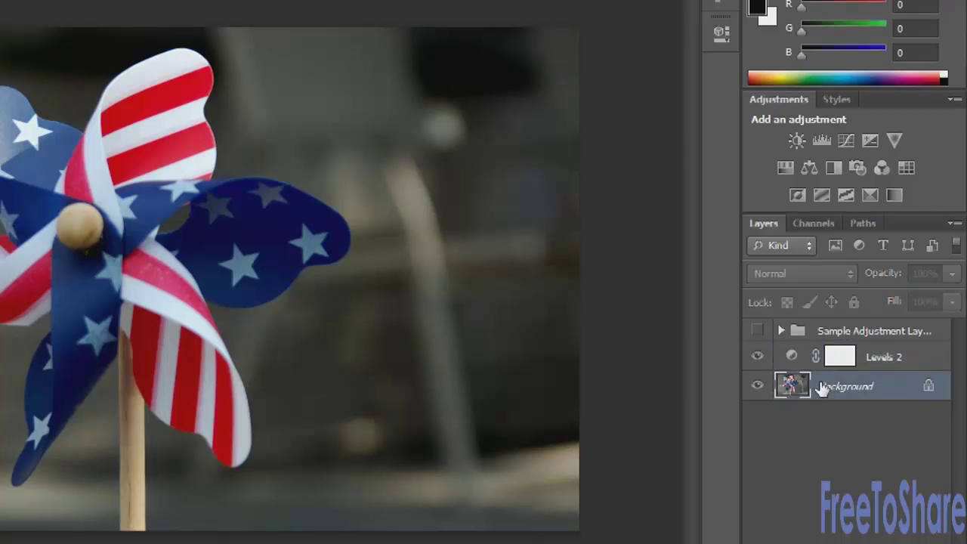
click(757, 356)
click(853, 535)
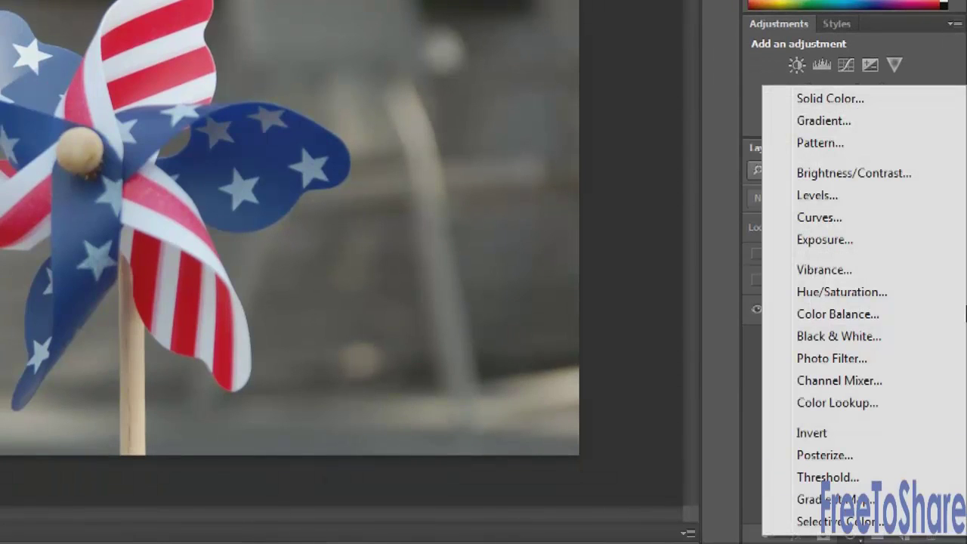
Step: Add a Curves adjustment layer and experiment with its black and white endpoints
click(858, 218)
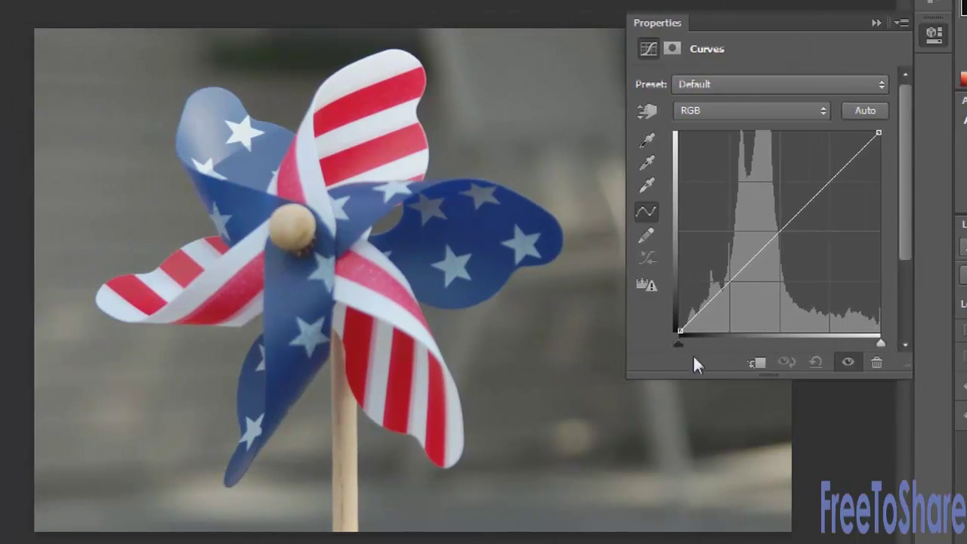
drag(675, 345, 692, 333)
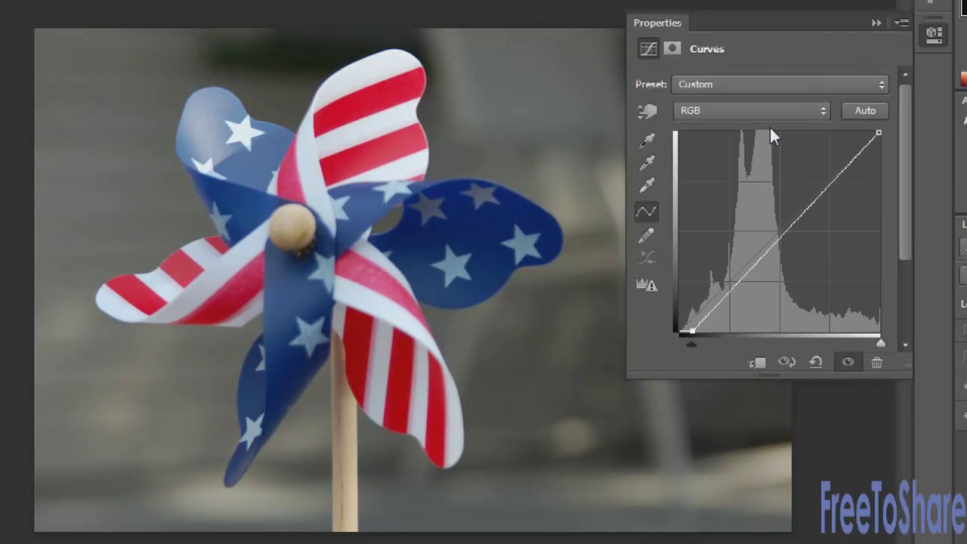
mouse_move(883, 343)
mouse_down()
mouse_move(863, 347)
mouse_move(881, 344)
mouse_up()
mouse_move(881, 344)
mouse_down()
mouse_move(844, 361)
mouse_move(891, 352)
mouse_up()
Step: Shape an S-curve with two control points and lower the white endpoint slightly
click(784, 232)
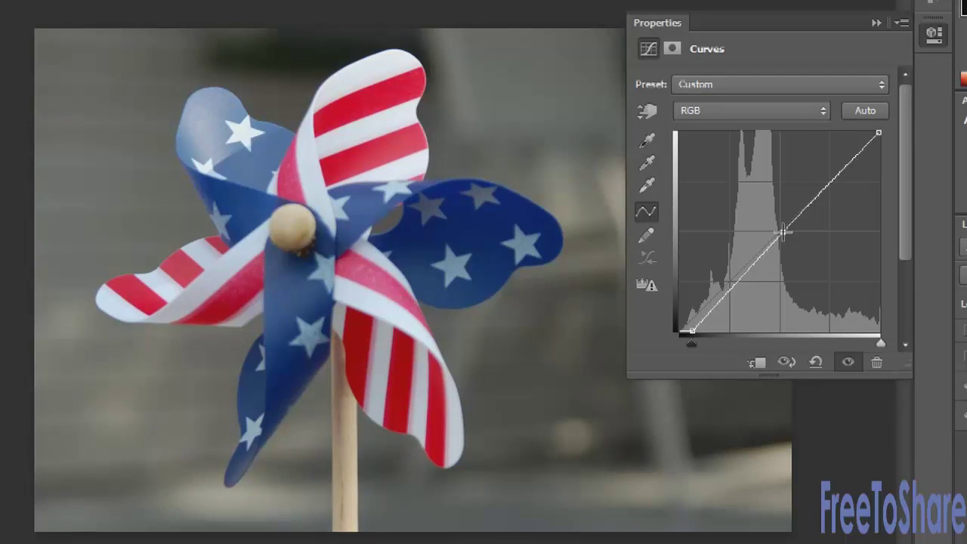
drag(784, 232, 790, 202)
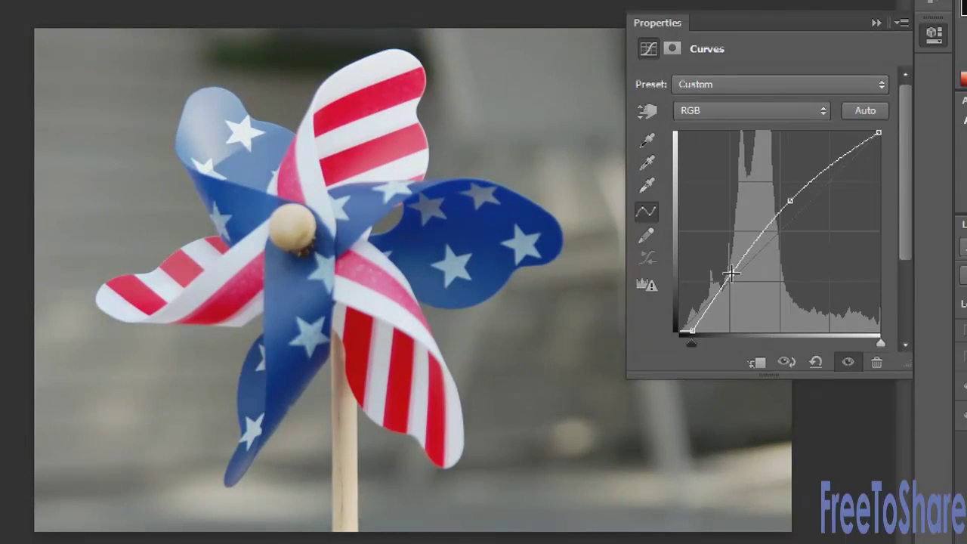
mouse_move(732, 274)
mouse_down()
mouse_move(739, 283)
mouse_move(723, 270)
mouse_move(748, 283)
mouse_up()
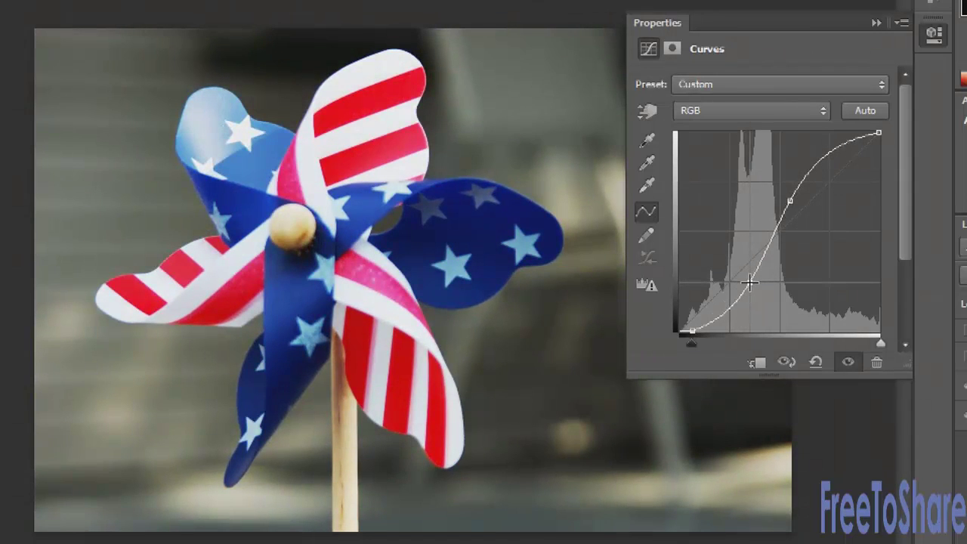
mouse_move(791, 201)
mouse_down()
mouse_move(790, 190)
mouse_move(803, 202)
mouse_move(805, 189)
mouse_move(800, 196)
mouse_up()
drag(879, 134, 885, 154)
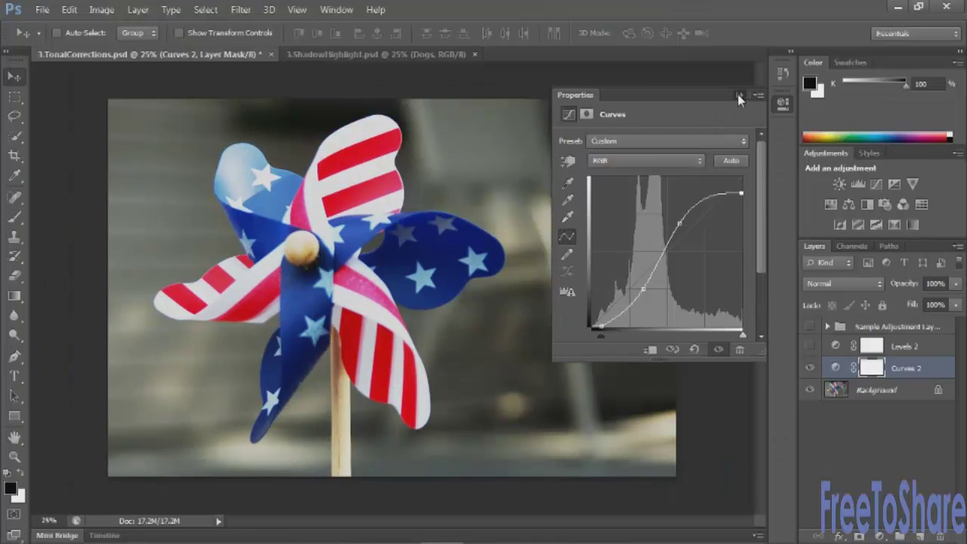
Step: Compare Curves 2 on and off, leave it hidden, and select the Background layer
click(739, 95)
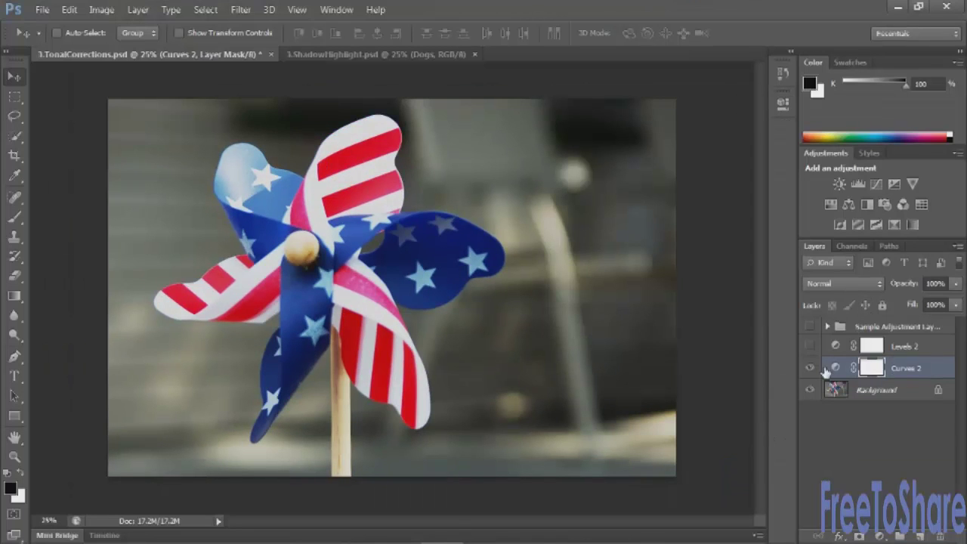
click(811, 368)
click(811, 368)
click(811, 368)
click(811, 369)
click(810, 368)
click(869, 389)
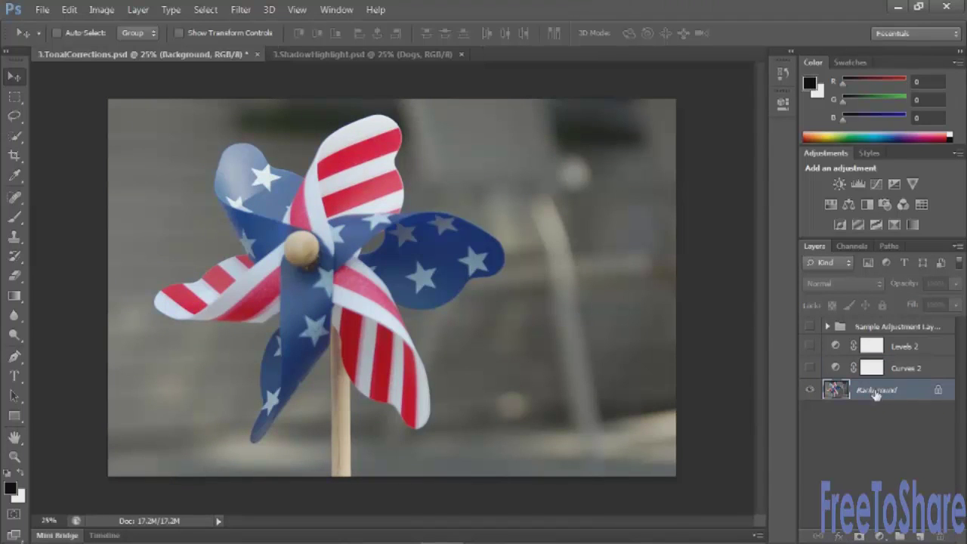
click(880, 537)
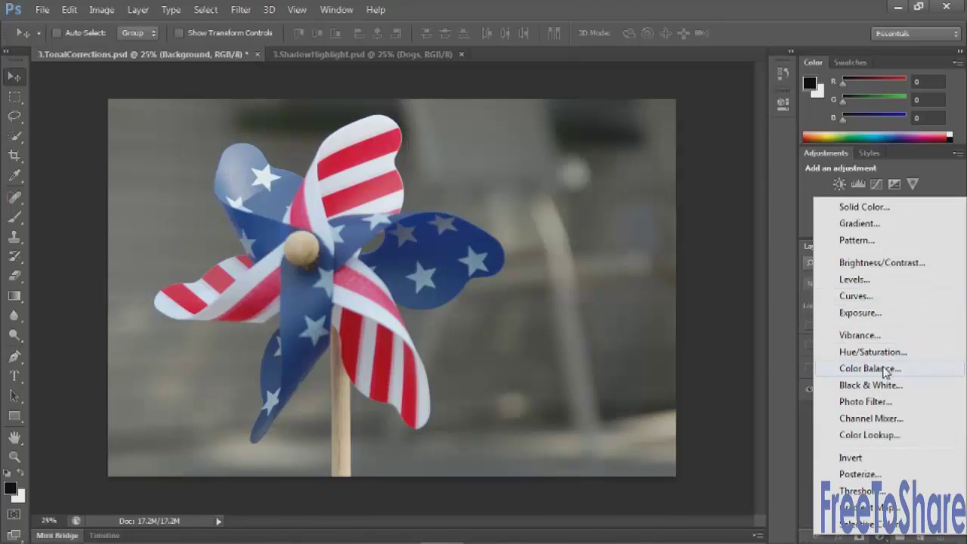
Step: Add a Color Balance layer and shift the midtones toward cyan and along magenta–green
click(884, 369)
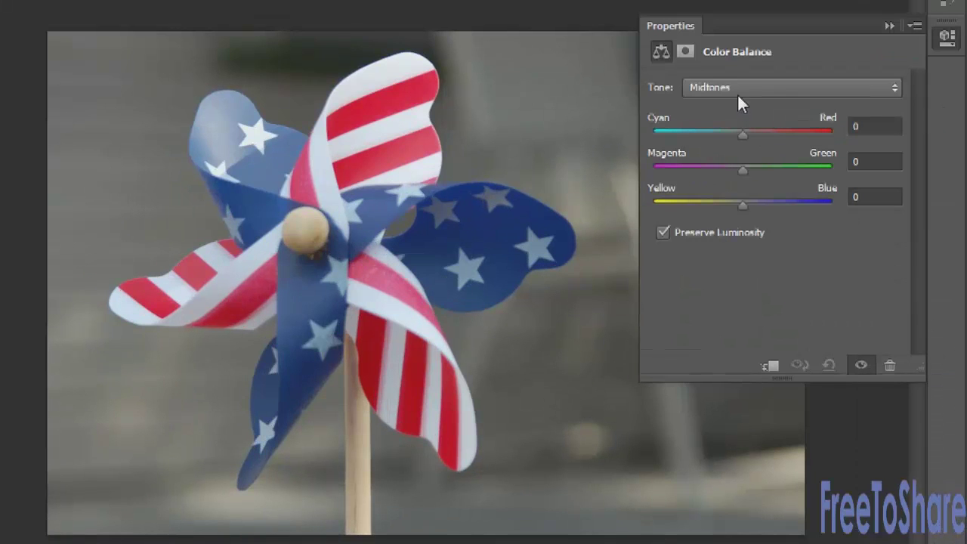
click(738, 90)
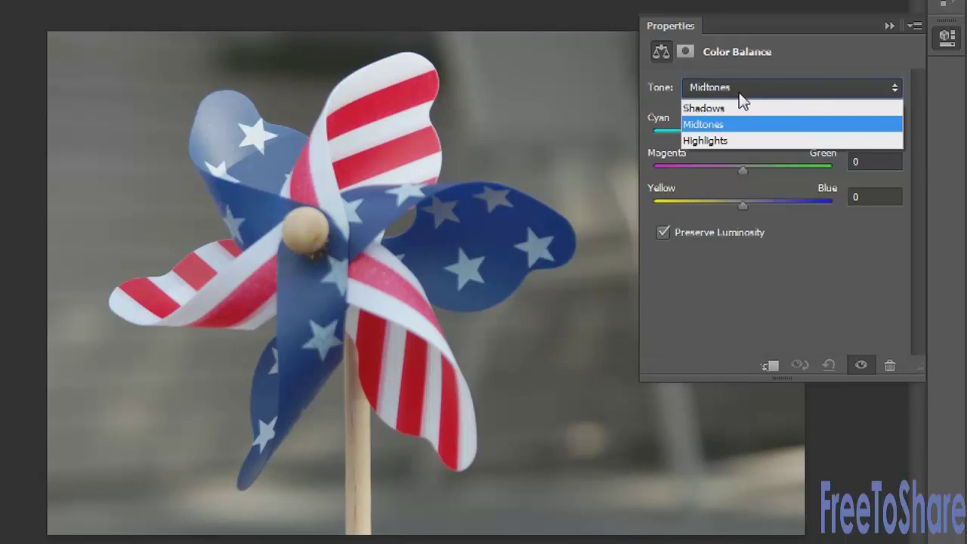
click(739, 93)
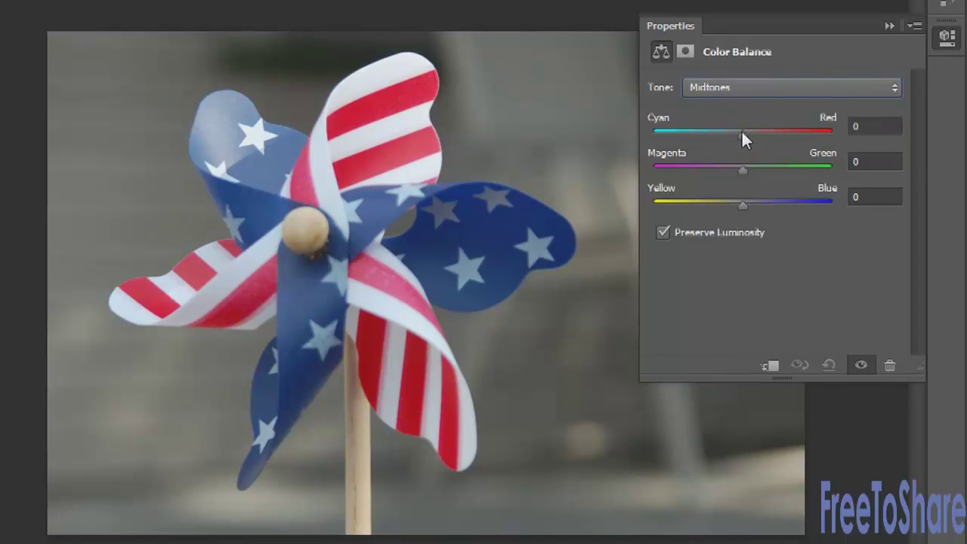
drag(744, 133, 705, 138)
drag(739, 169, 730, 201)
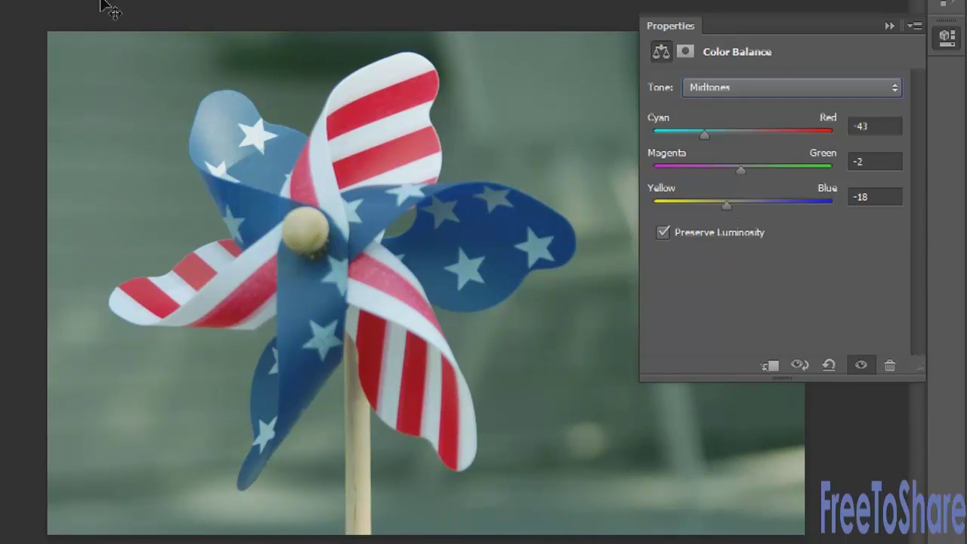
Step: Tint the highlights slightly toward red and along magenta–green
click(718, 87)
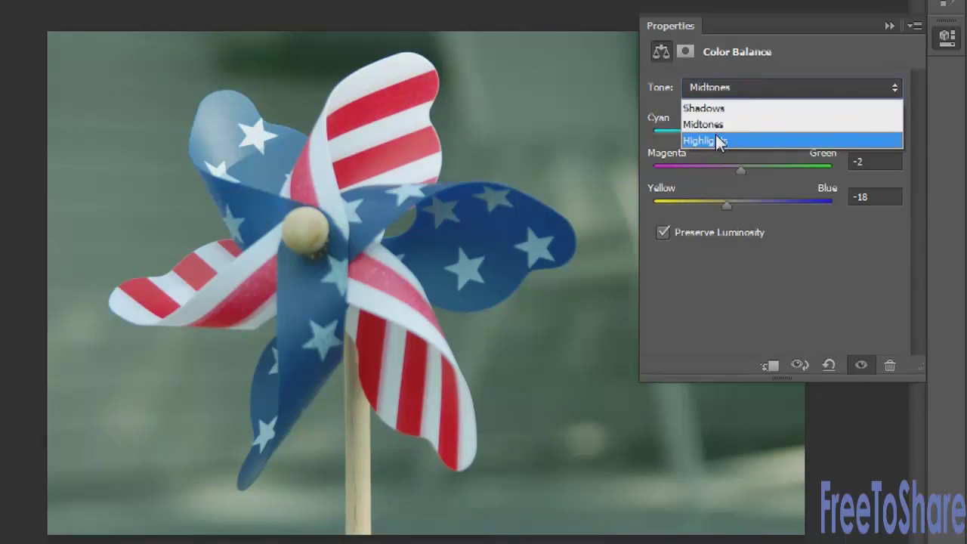
click(716, 141)
drag(741, 137, 744, 135)
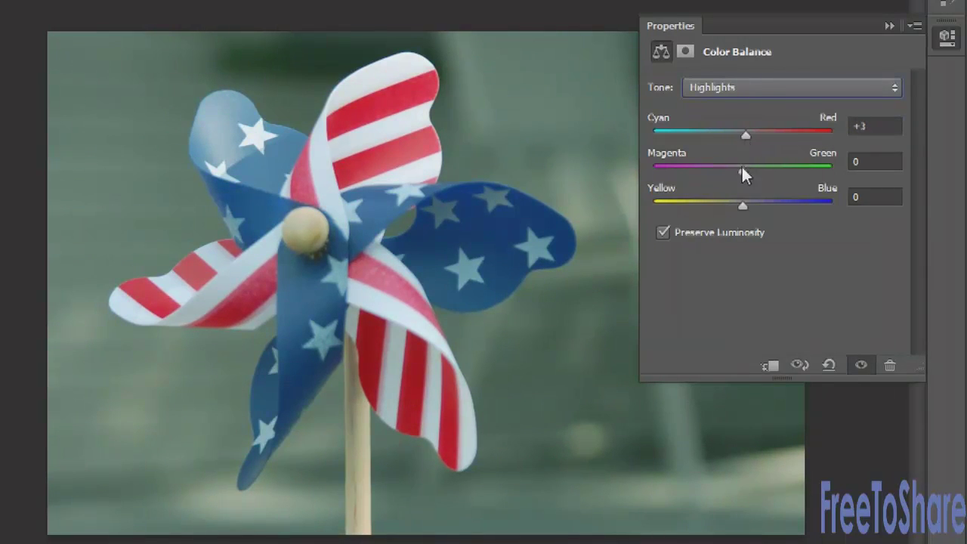
drag(741, 167, 724, 205)
Step: Adjust the shadows toward blue and magenta, settling one slider at +7
click(727, 86)
click(736, 107)
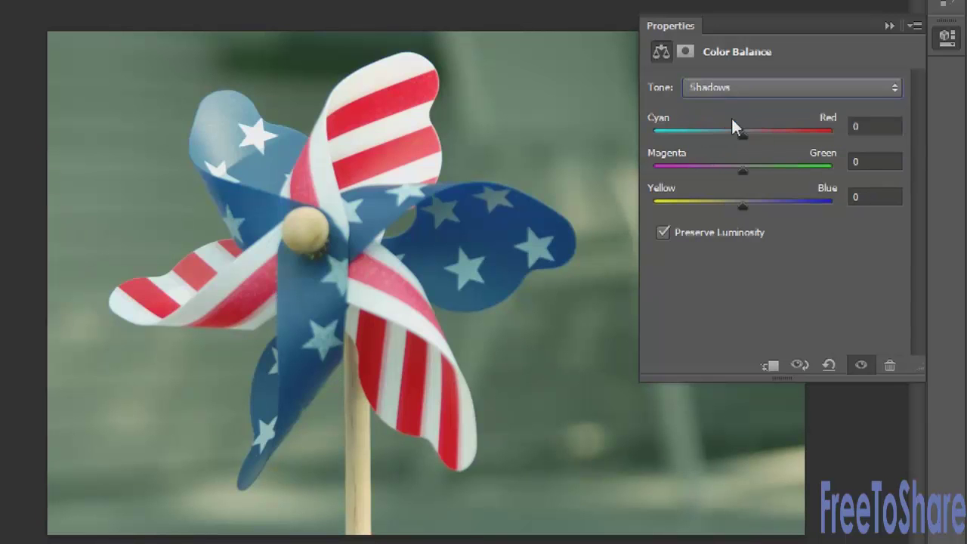
mouse_move(745, 206)
mouse_down()
mouse_move(766, 203)
mouse_move(726, 206)
mouse_move(748, 205)
mouse_up()
mouse_move(743, 171)
mouse_down()
mouse_move(721, 169)
mouse_move(758, 174)
mouse_move(748, 172)
mouse_up()
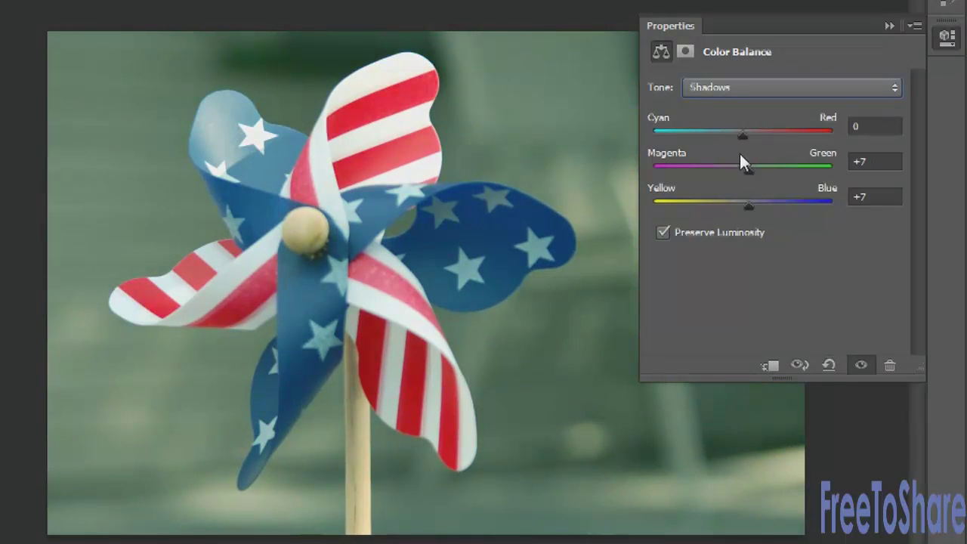
drag(743, 133, 771, 143)
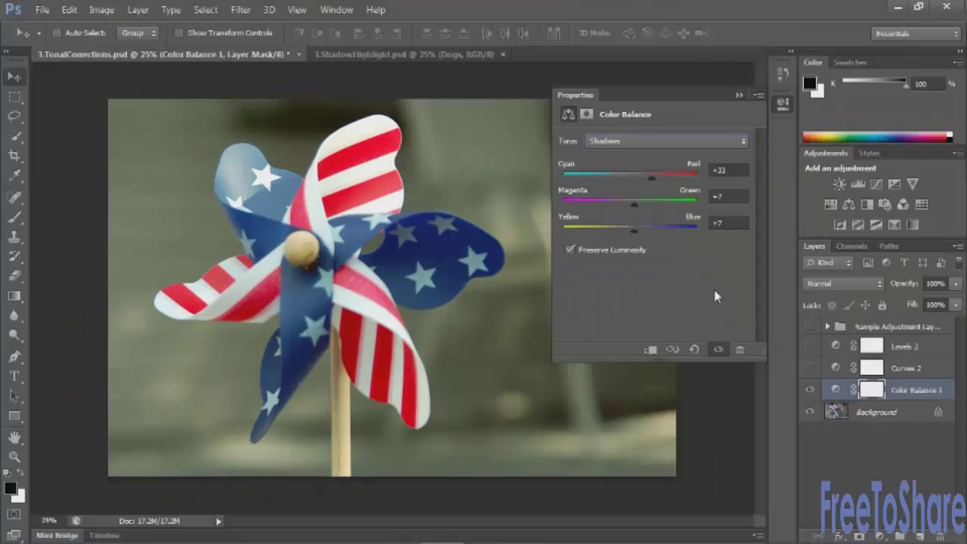
click(739, 95)
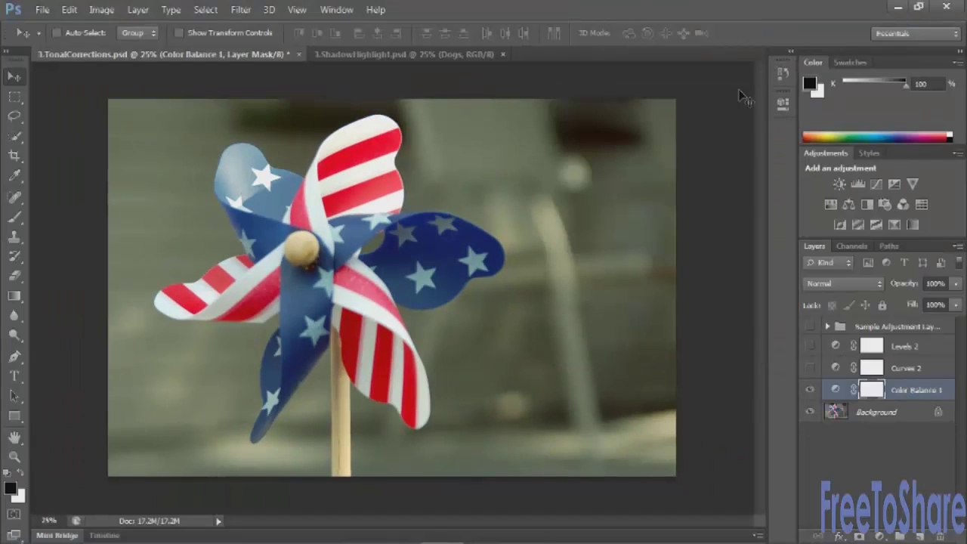
Step: Retune the midtones to -33, +16, -3, then hide Color Balance 1 and select Background
double_click(835, 390)
drag(634, 176, 627, 173)
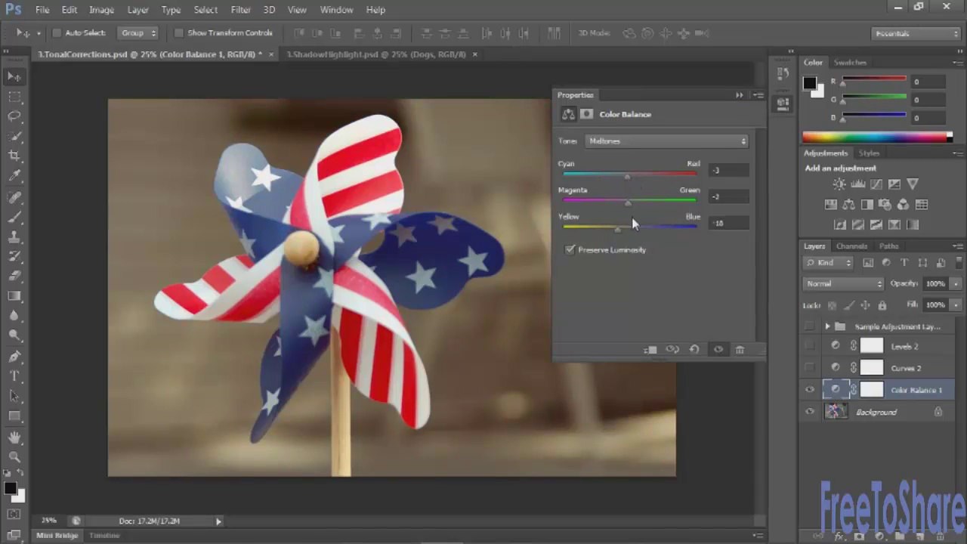
mouse_move(632, 227)
mouse_down()
mouse_move(651, 228)
mouse_move(608, 179)
mouse_move(662, 229)
mouse_move(629, 226)
mouse_up()
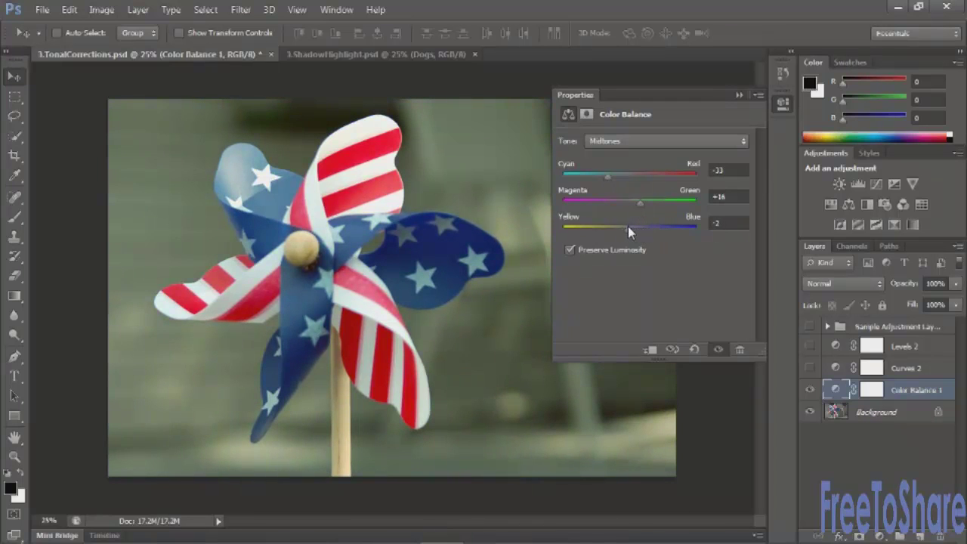
click(739, 96)
click(810, 389)
click(871, 411)
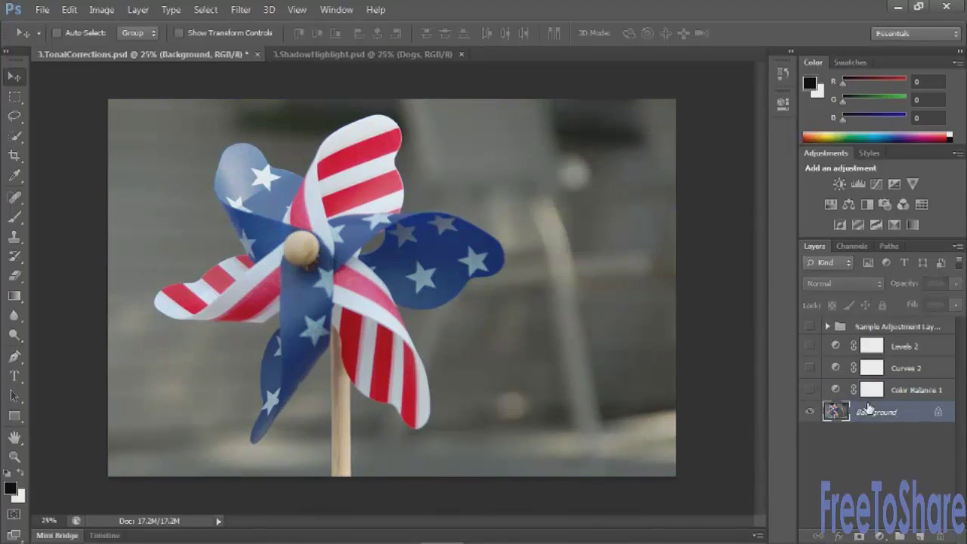
Step: Add a Brightness/Contrast layer using Auto, with Contrast 91 and Brightness typed as 0
click(879, 536)
click(919, 260)
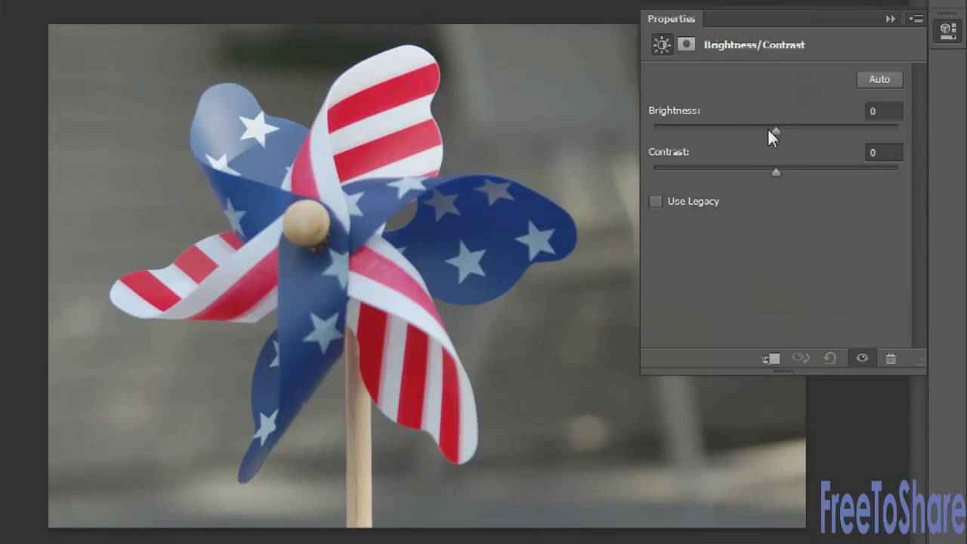
click(874, 78)
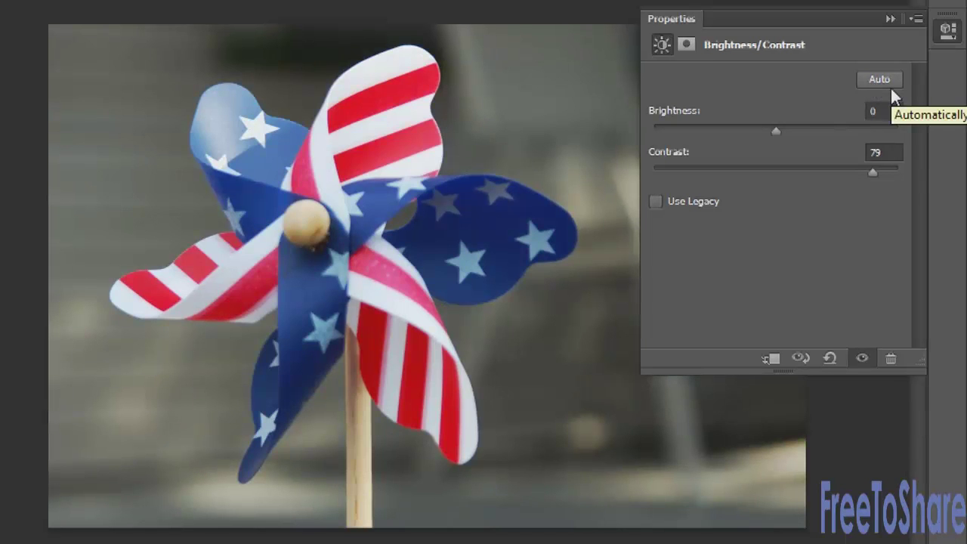
mouse_move(874, 171)
mouse_down()
mouse_move(753, 171)
mouse_move(903, 167)
mouse_move(852, 173)
mouse_move(886, 173)
mouse_up()
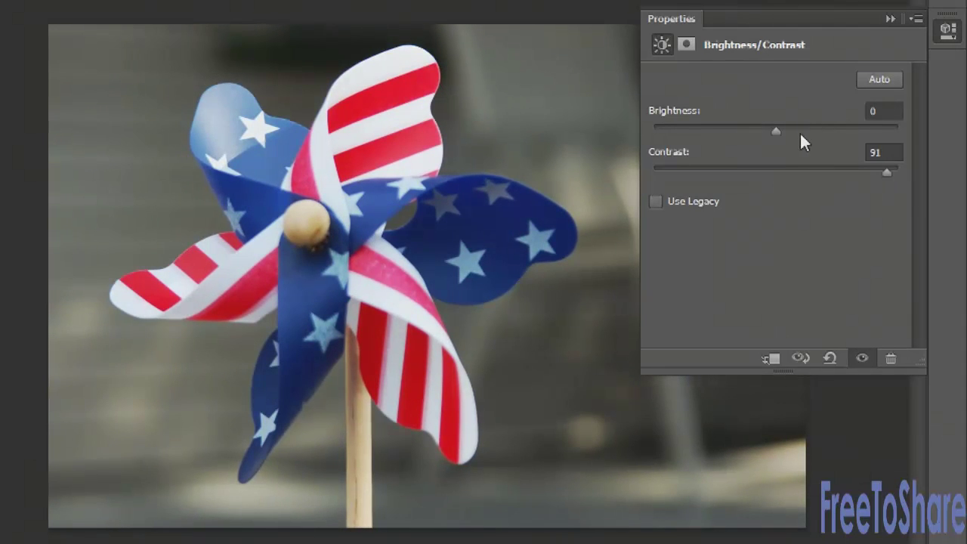
mouse_move(779, 130)
mouse_down()
mouse_move(803, 134)
mouse_move(755, 125)
mouse_move(783, 117)
mouse_move(773, 125)
mouse_up()
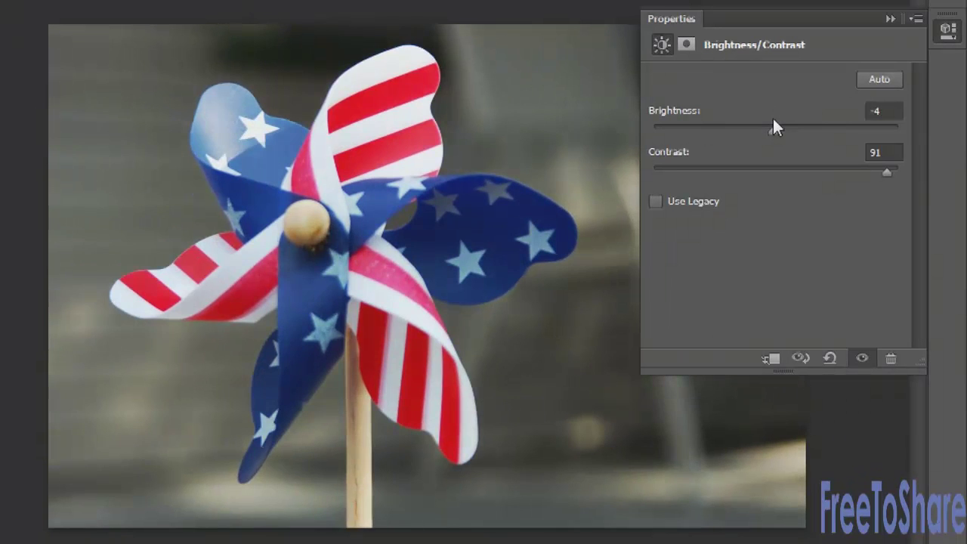
click(873, 111)
text(0)
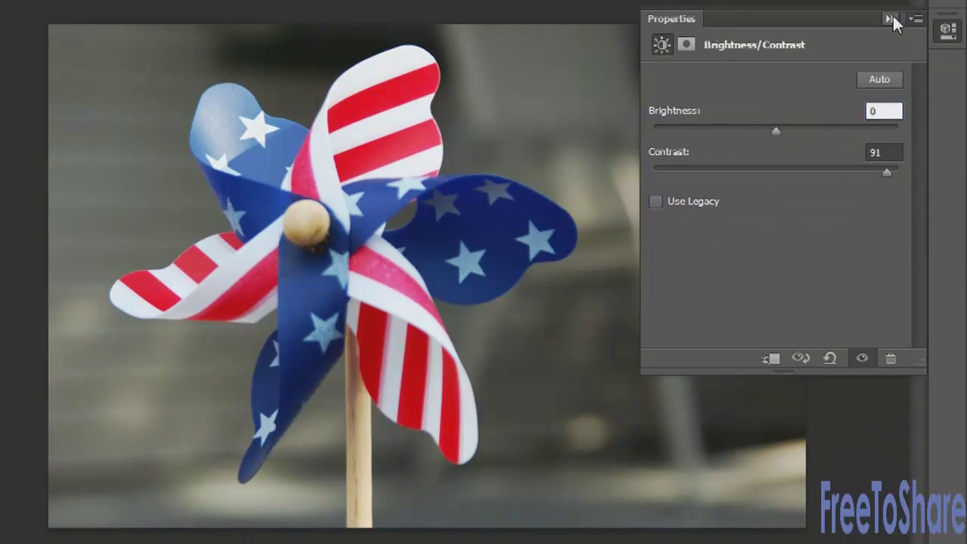
click(890, 18)
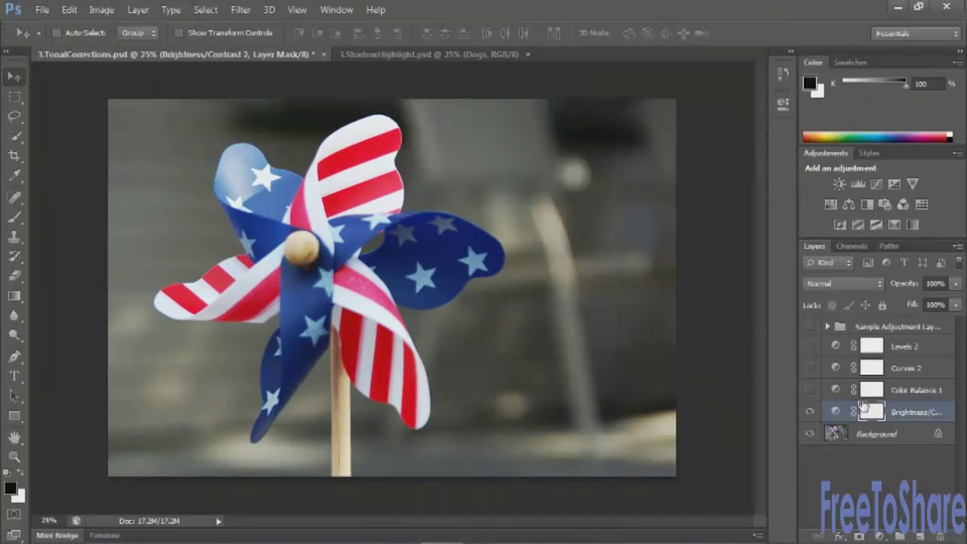
Step: Hide Brightness/Contrast and add a Black & White layer above the Background
click(810, 412)
click(835, 433)
click(875, 535)
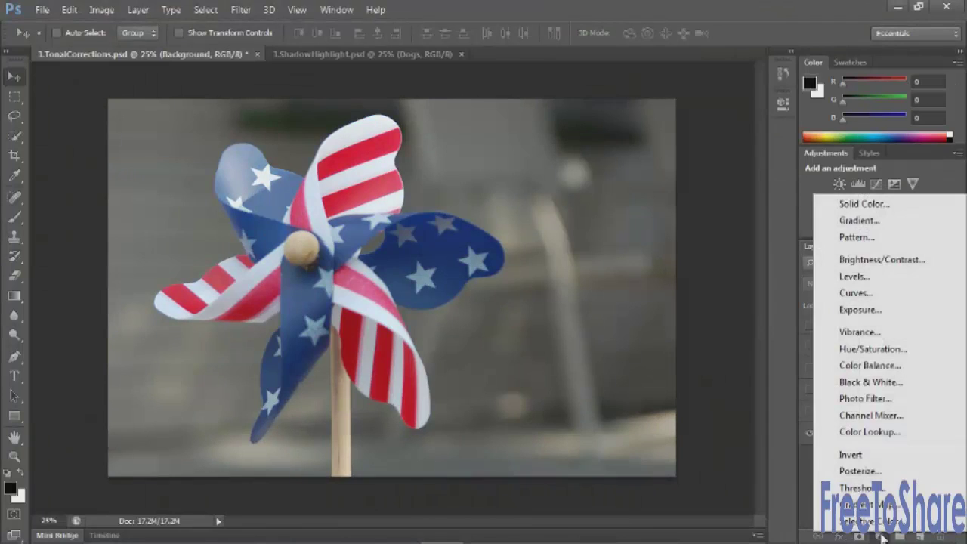
click(874, 383)
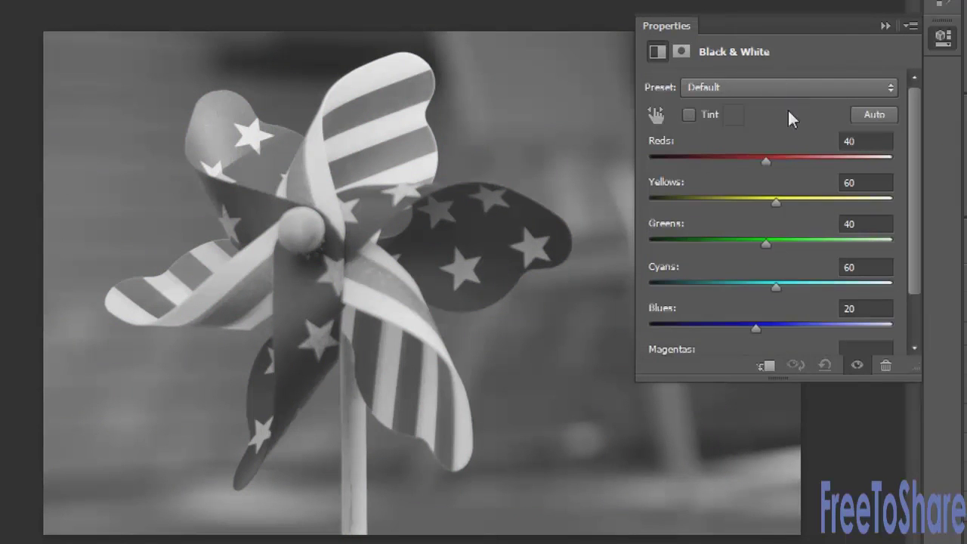
Step: Set the Black & White mix to Reds 15, Yellows 31, Cyans -10, Blues -57
drag(775, 162, 738, 156)
mouse_move(776, 200)
mouse_down()
mouse_move(718, 194)
mouse_move(796, 195)
mouse_move(763, 202)
mouse_up()
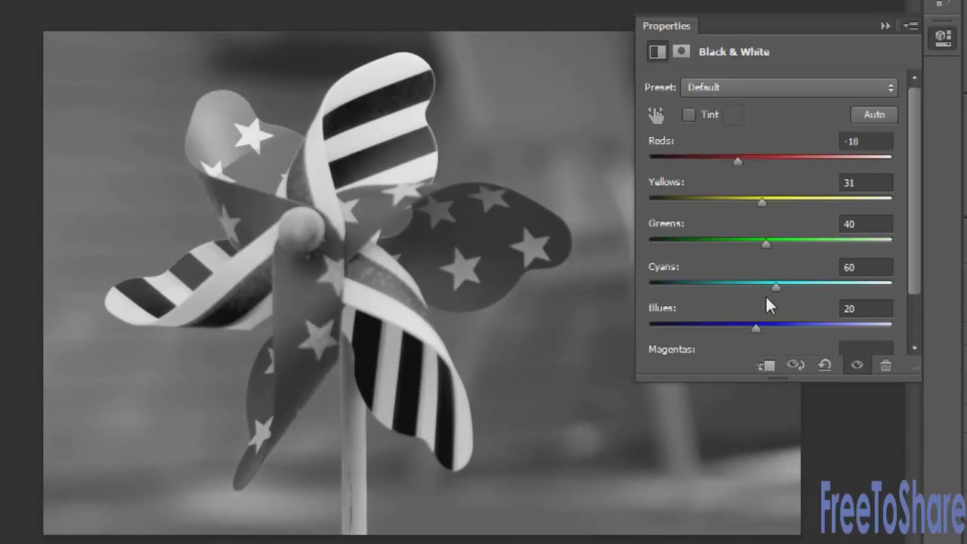
drag(776, 288, 743, 287)
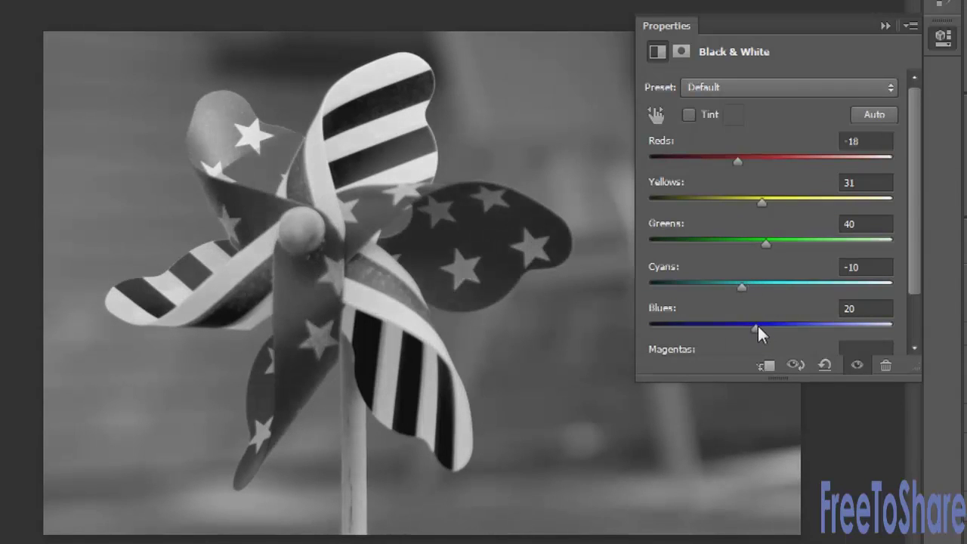
drag(758, 329, 727, 327)
drag(735, 164, 755, 168)
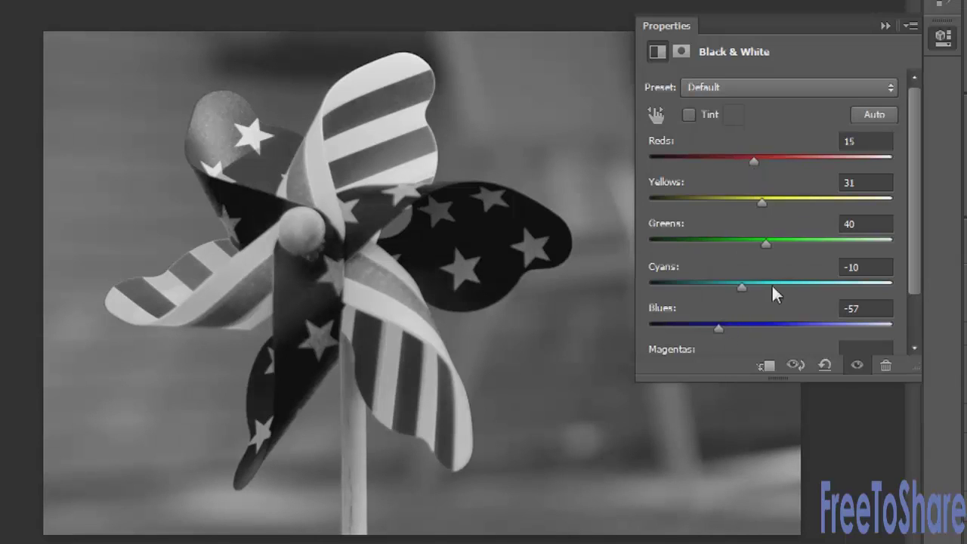
Step: Try brown and blue tint colours, turn Tint off, and hide the Black & White layer
click(689, 115)
click(730, 114)
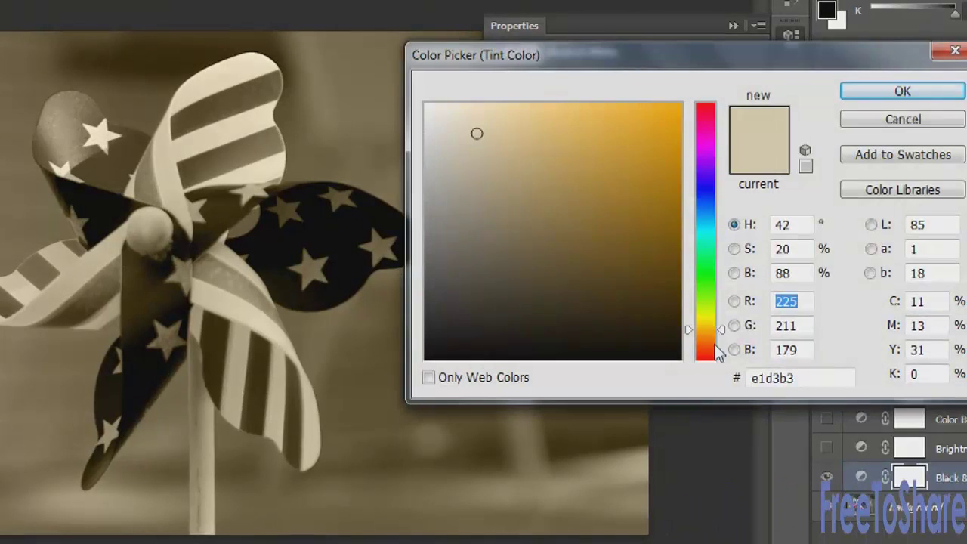
drag(730, 325, 730, 313)
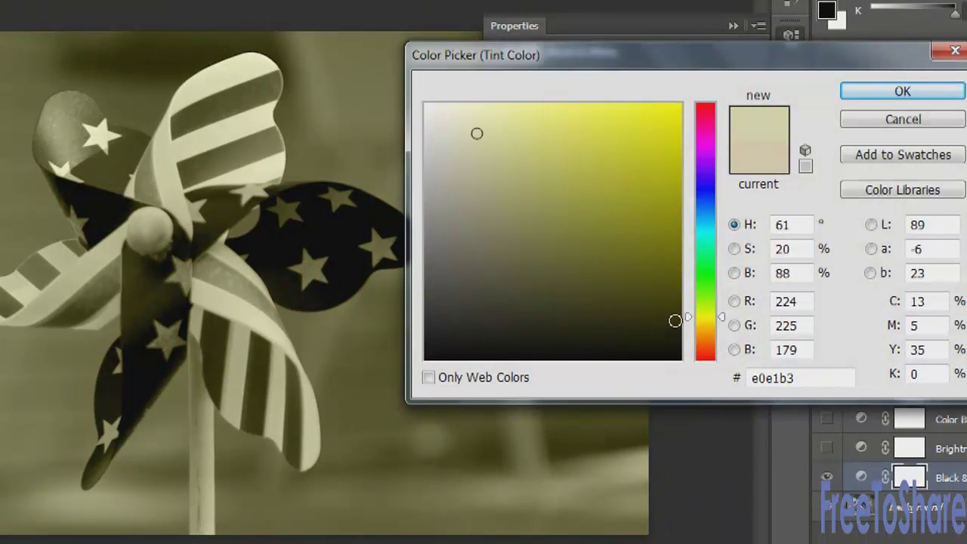
click(716, 340)
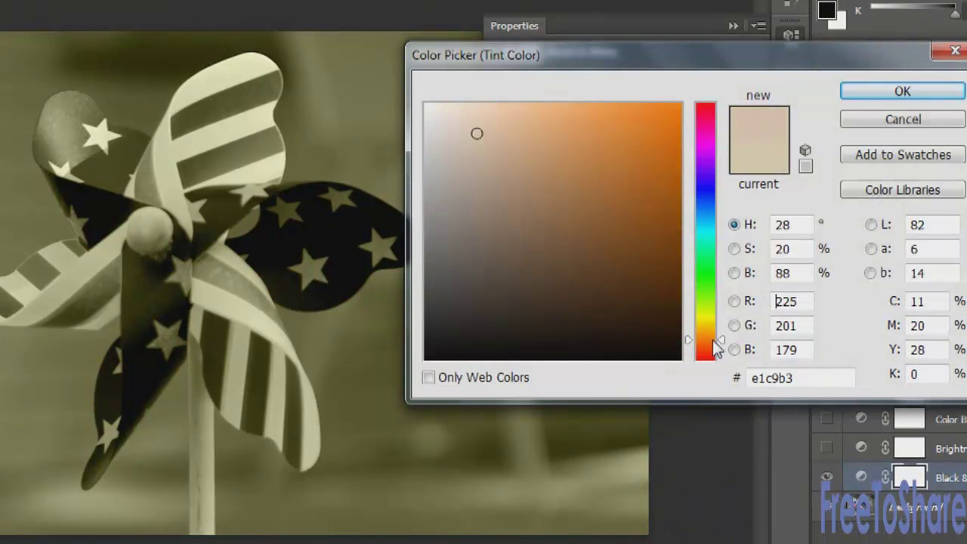
click(620, 307)
click(589, 325)
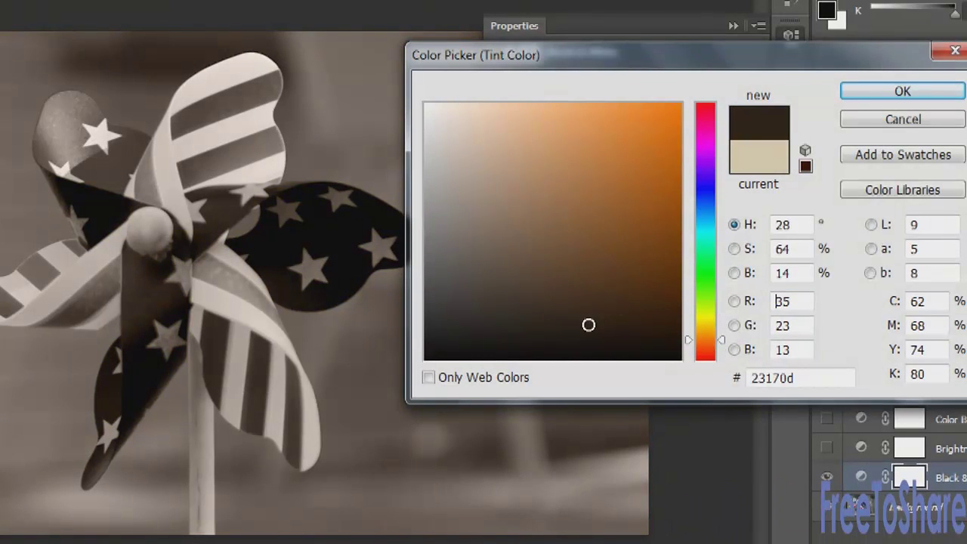
click(572, 297)
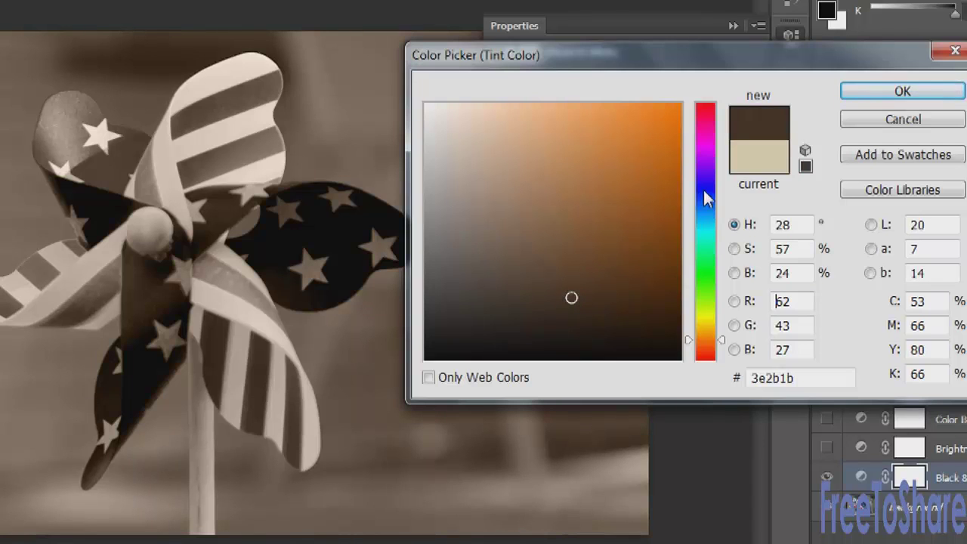
click(704, 191)
drag(550, 194, 562, 220)
click(519, 235)
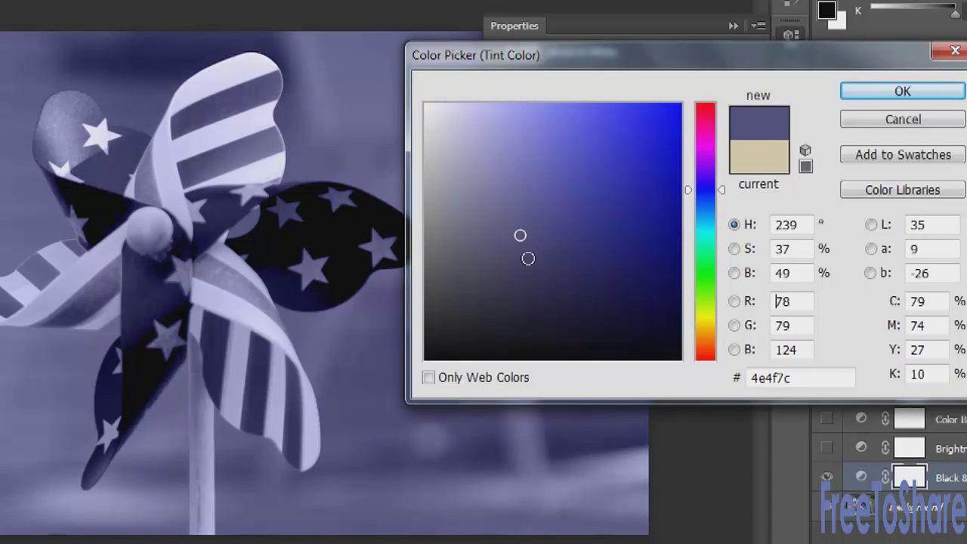
click(903, 92)
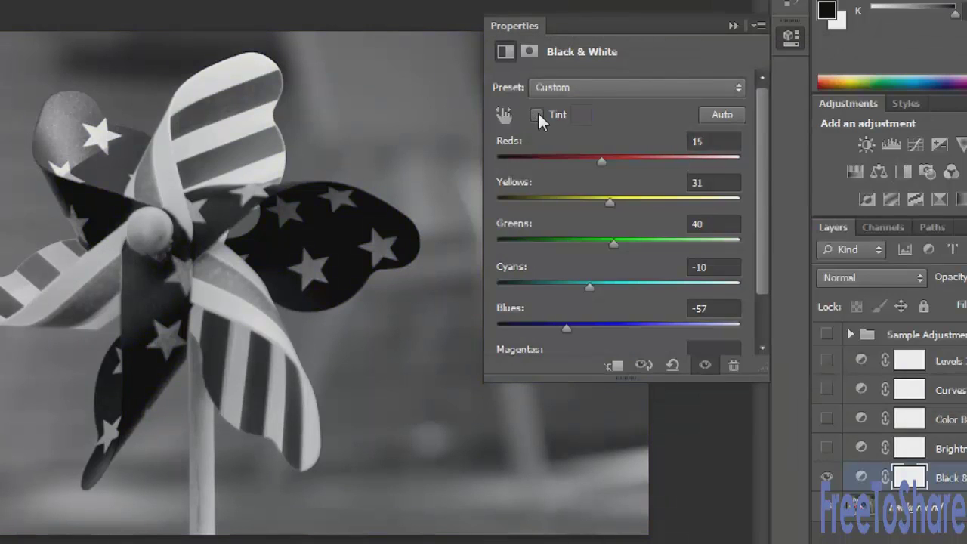
click(537, 114)
click(733, 26)
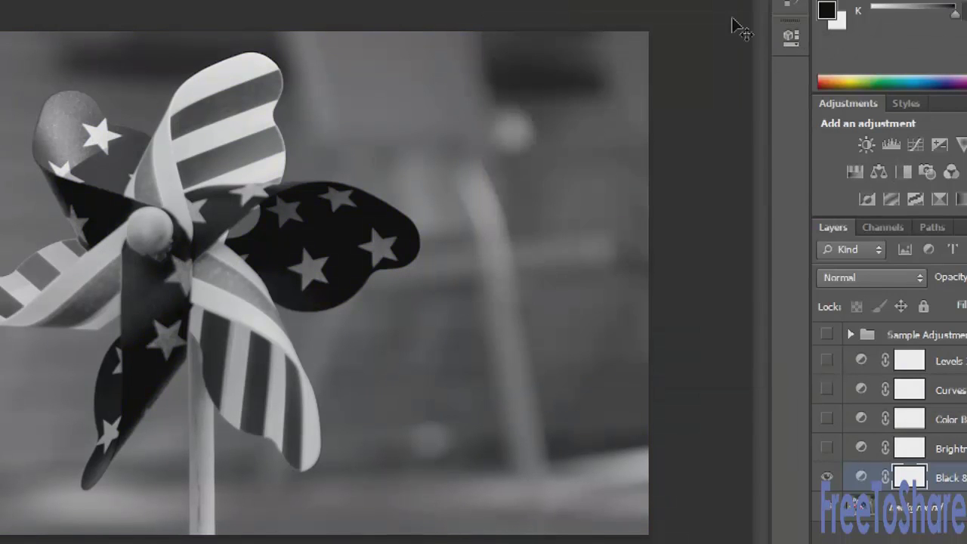
click(827, 476)
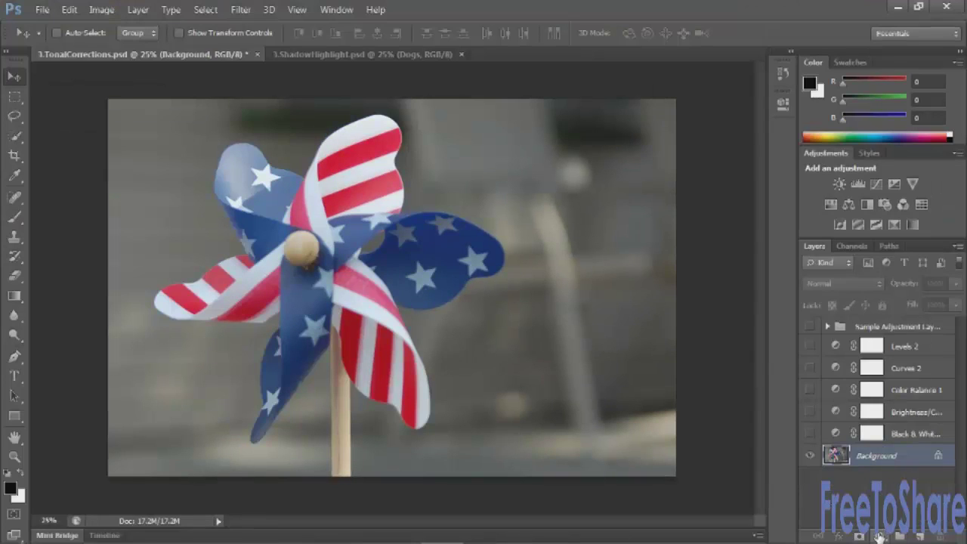
Step: Add a Hue/Saturation layer with Hue -131, Saturation -15 and Lightness 0
click(881, 534)
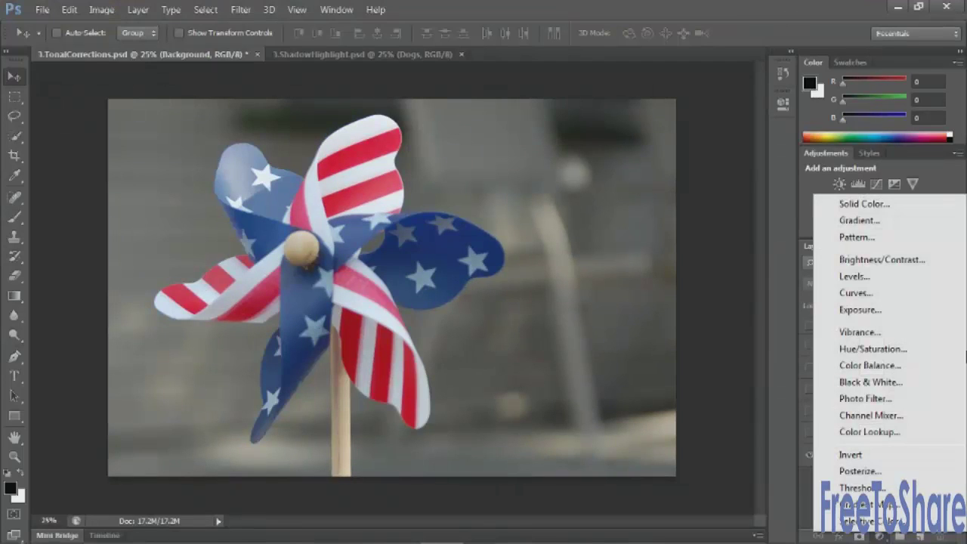
click(886, 348)
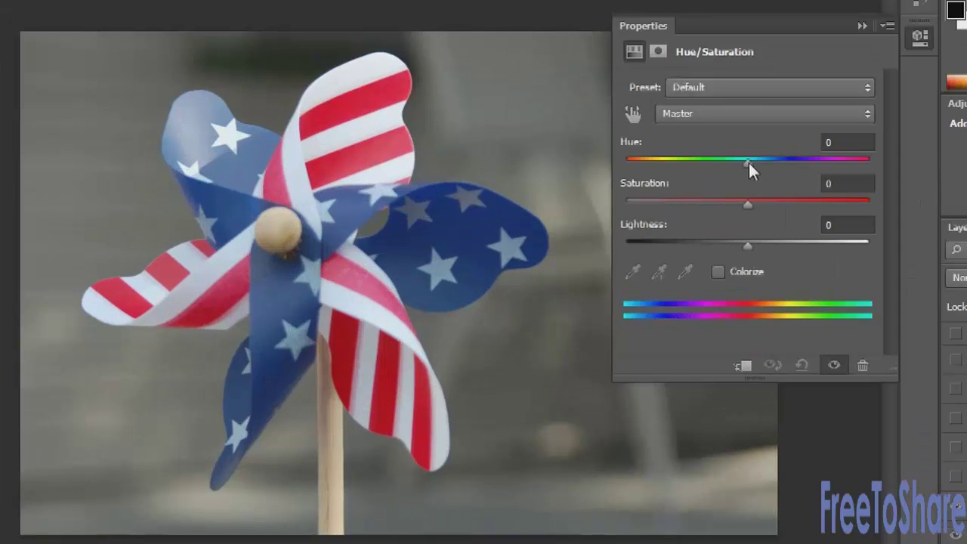
drag(655, 197, 639, 197)
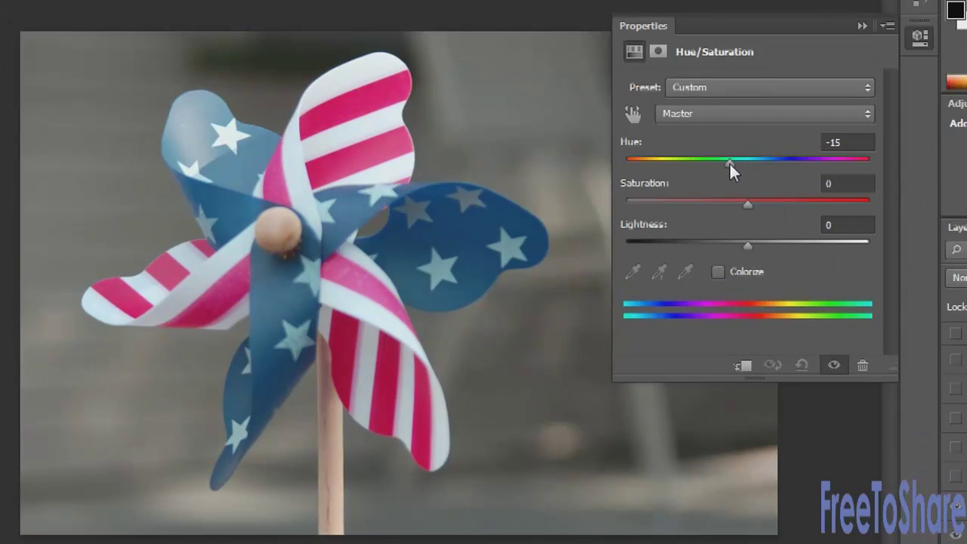
drag(729, 162, 652, 179)
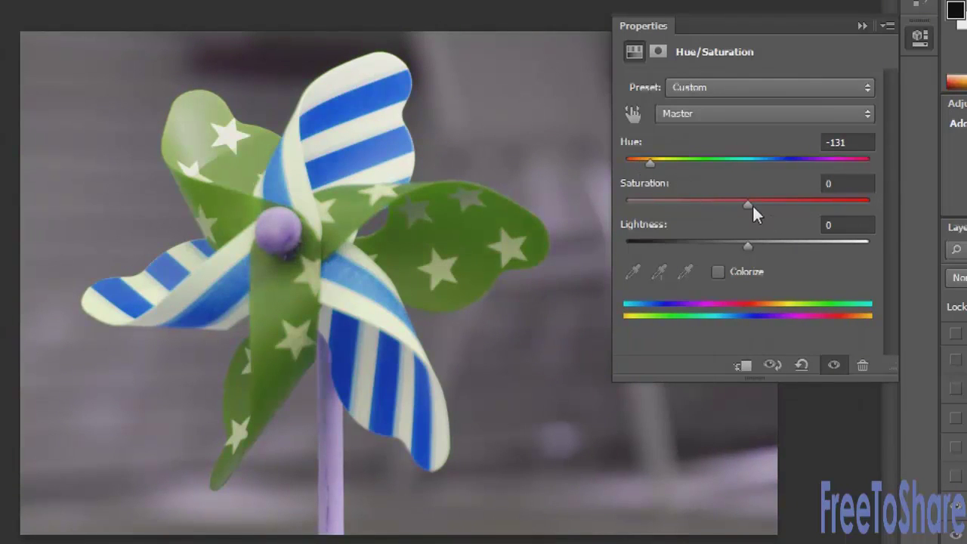
mouse_move(747, 204)
mouse_down()
mouse_move(834, 204)
mouse_move(662, 194)
mouse_move(730, 201)
mouse_up()
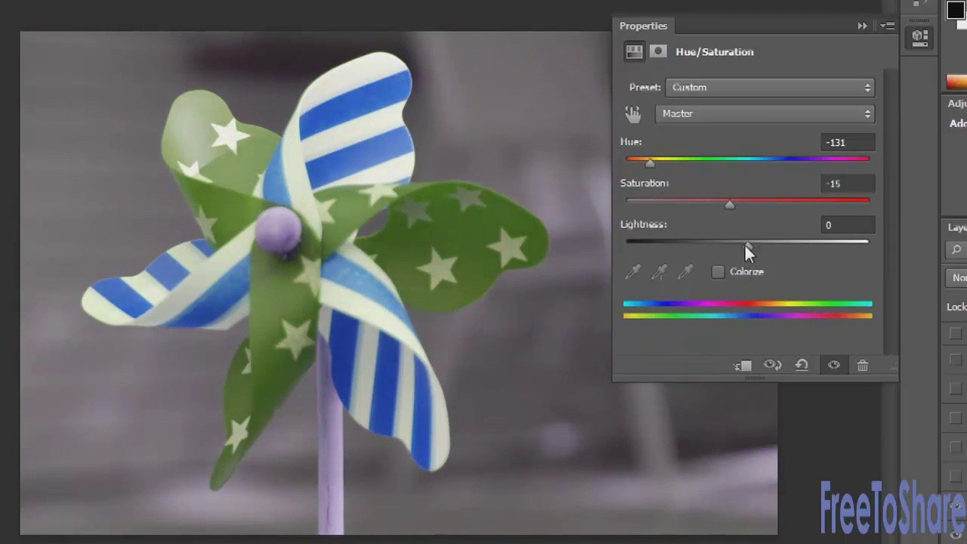
mouse_move(745, 243)
mouse_down()
mouse_move(764, 239)
mouse_move(701, 236)
mouse_move(730, 240)
mouse_up()
click(838, 225)
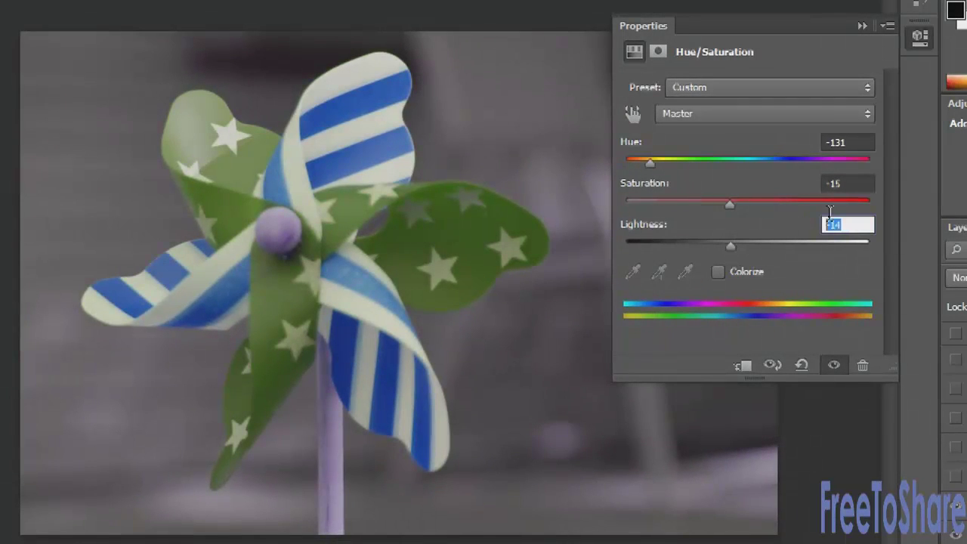
text(0)
Step: Try Colorize on and off, then switch the edit range to Reds and back
click(717, 269)
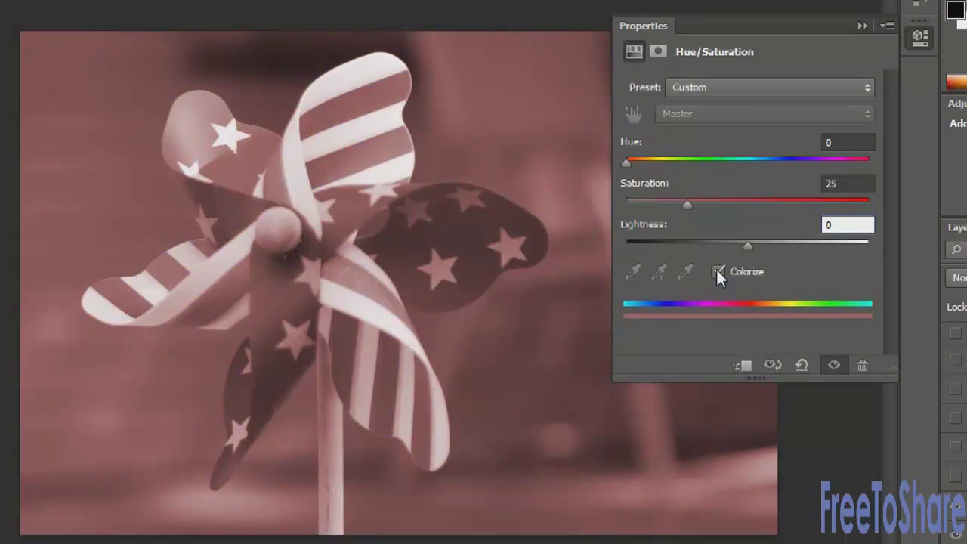
click(718, 269)
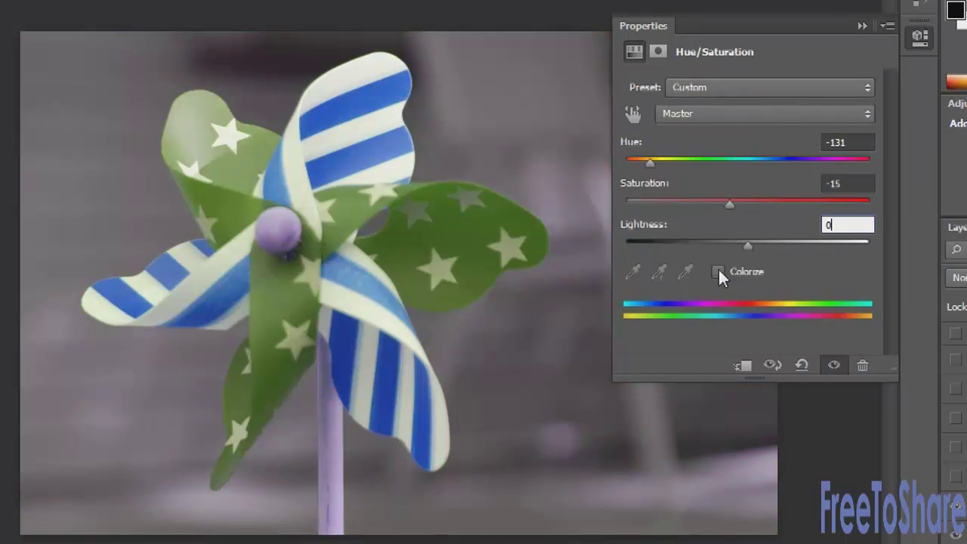
click(705, 114)
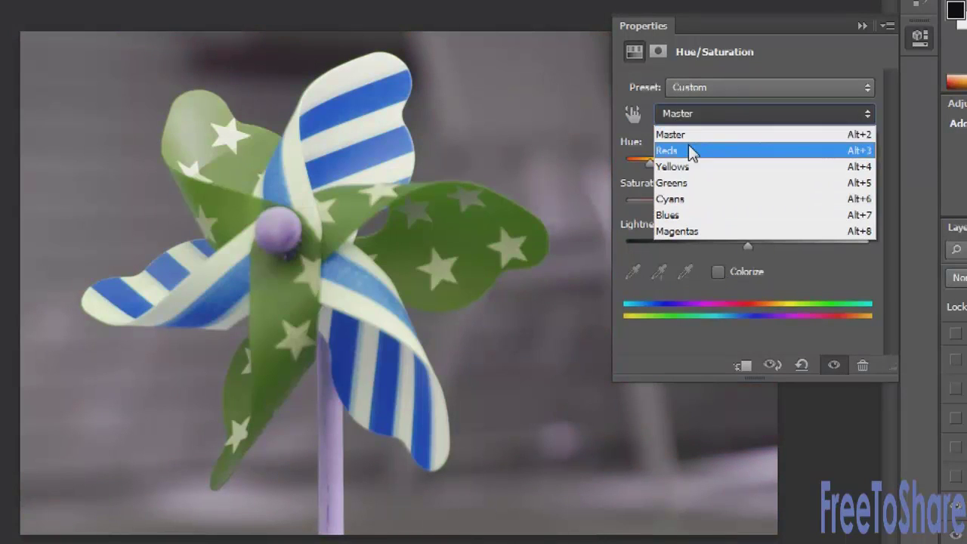
click(689, 149)
click(711, 115)
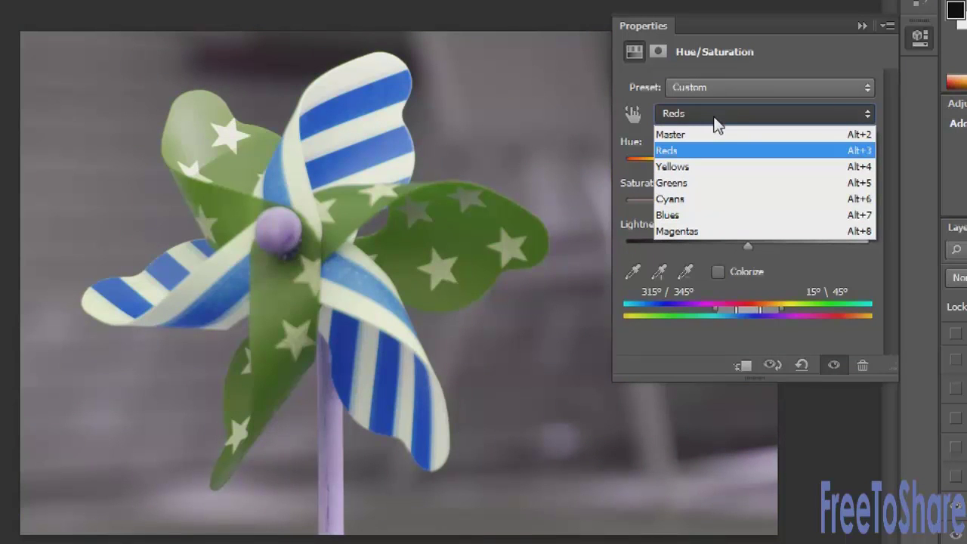
Step: Return Hue/Saturation to Master, close its settings, and toggle the layer to compare
click(714, 135)
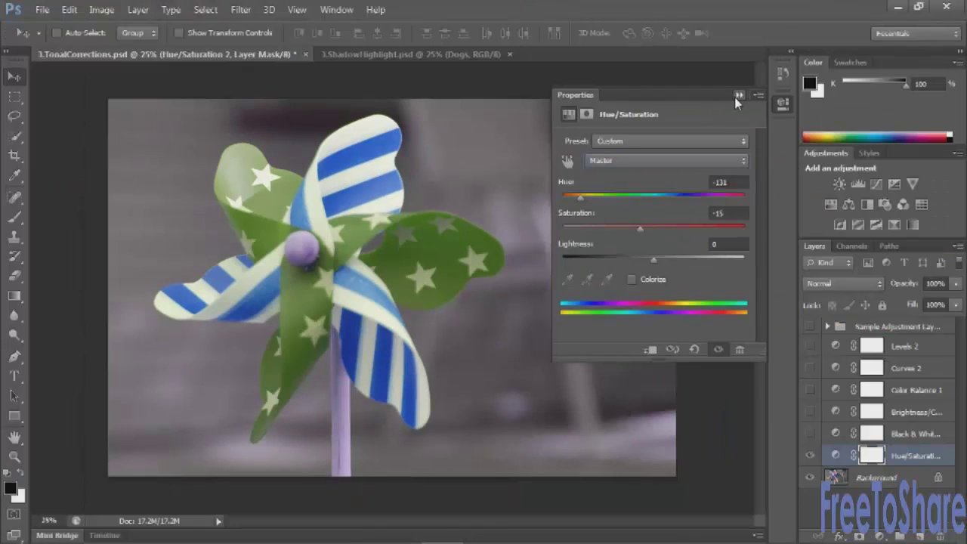
click(862, 26)
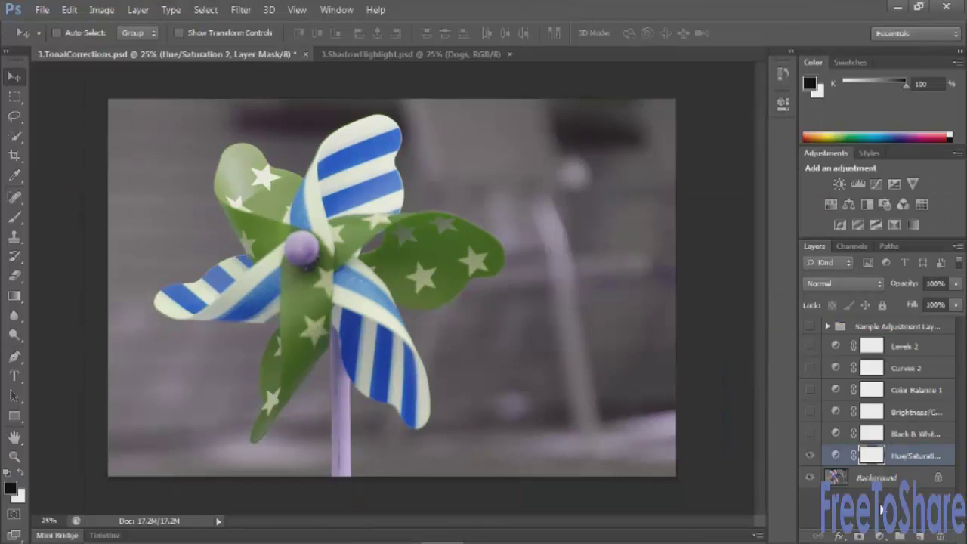
click(810, 458)
click(810, 458)
click(810, 458)
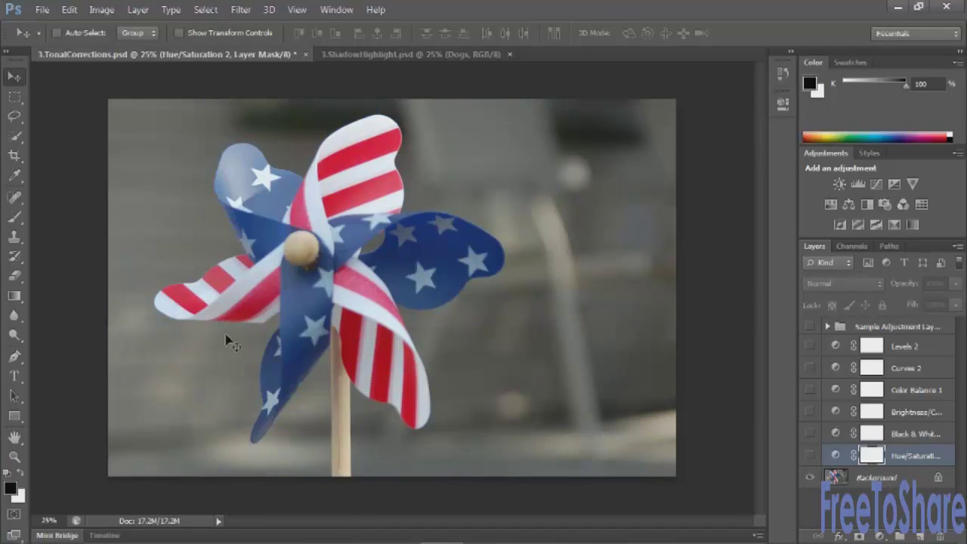
click(810, 458)
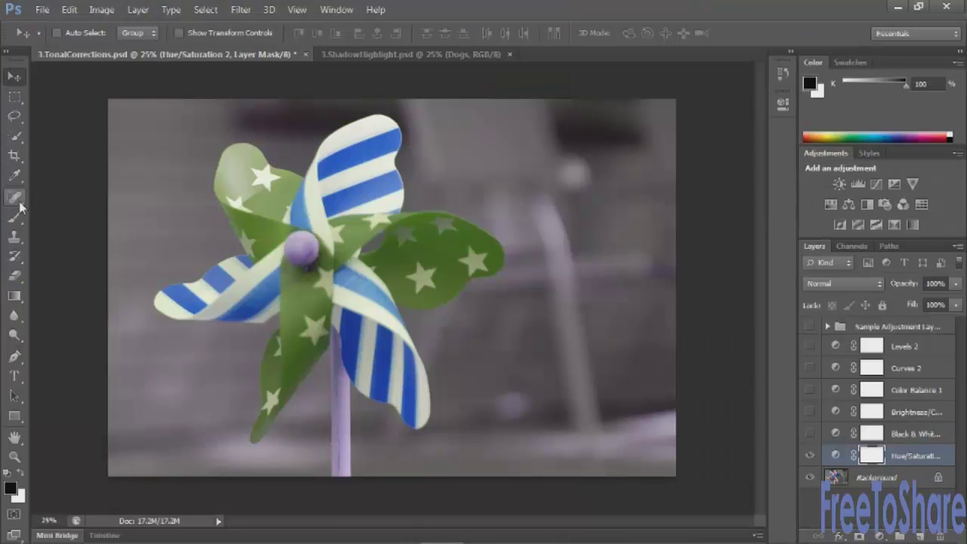
Step: Paint black on the Hue/Saturation mask over the upper-right and left background, resizing the brush
click(17, 218)
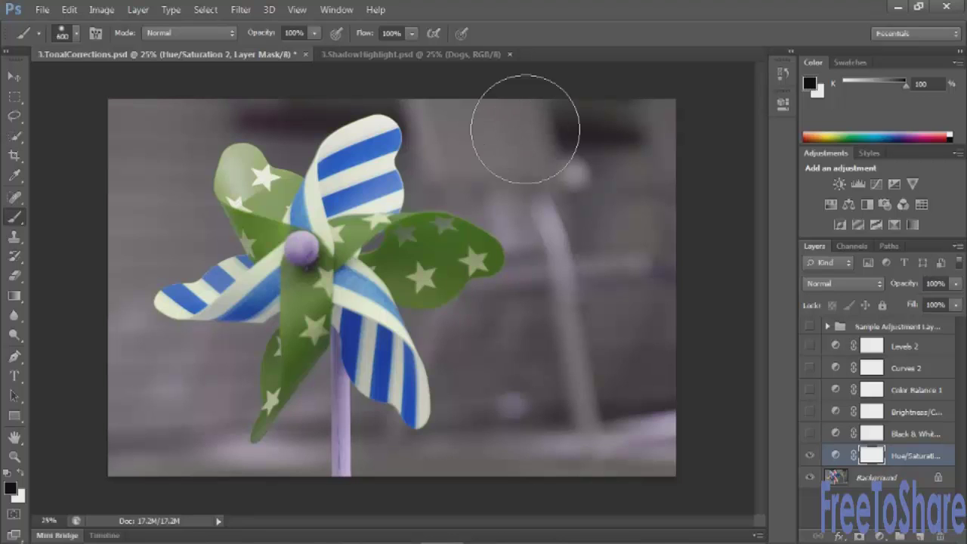
key(bracketright)
key(bracketright)
key(bracketright)
mouse_move(650, 161)
mouse_down()
mouse_move(579, 156)
mouse_move(641, 192)
mouse_move(545, 188)
mouse_move(627, 250)
mouse_move(622, 321)
mouse_move(621, 286)
mouse_move(575, 376)
mouse_move(552, 332)
mouse_move(567, 305)
mouse_move(532, 349)
mouse_move(491, 361)
mouse_move(494, 352)
mouse_move(532, 425)
mouse_move(603, 448)
mouse_move(656, 436)
mouse_move(586, 452)
mouse_move(449, 517)
mouse_move(430, 494)
mouse_move(515, 484)
mouse_move(506, 363)
mouse_move(599, 294)
mouse_move(607, 107)
mouse_move(473, 130)
mouse_up()
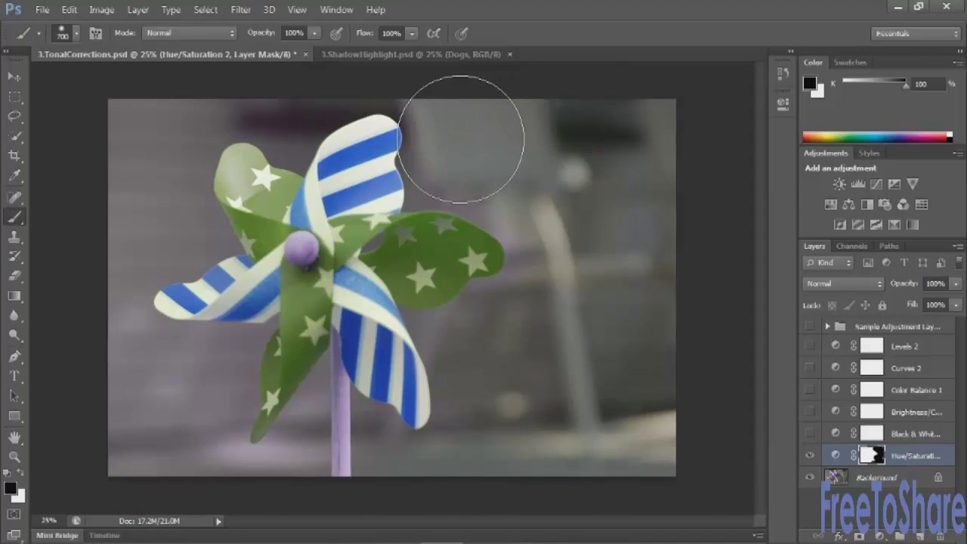
mouse_move(251, 88)
mouse_down()
mouse_move(117, 139)
mouse_move(109, 155)
mouse_move(164, 225)
mouse_move(148, 210)
mouse_move(130, 216)
mouse_move(106, 243)
mouse_move(129, 264)
mouse_move(87, 301)
mouse_move(111, 366)
mouse_move(190, 385)
mouse_move(147, 432)
mouse_move(144, 425)
mouse_move(173, 467)
mouse_move(246, 509)
mouse_move(259, 498)
mouse_move(298, 505)
mouse_move(167, 452)
mouse_move(136, 391)
mouse_move(187, 384)
mouse_move(86, 263)
mouse_move(113, 205)
mouse_move(123, 212)
mouse_move(145, 134)
mouse_move(163, 122)
mouse_move(277, 99)
mouse_move(441, 110)
mouse_move(563, 133)
mouse_move(572, 295)
mouse_up()
key(bracketleft)
key(bracketleft)
key(bracketleft)
key(bracketleft)
key(bracketleft)
key(bracketleft)
key(bracketleft)
key(bracketleft)
key(bracketleft)
key(bracketleft)
key(bracketleft)
key(bracketleft)
key(bracketleft)
key(bracketleft)
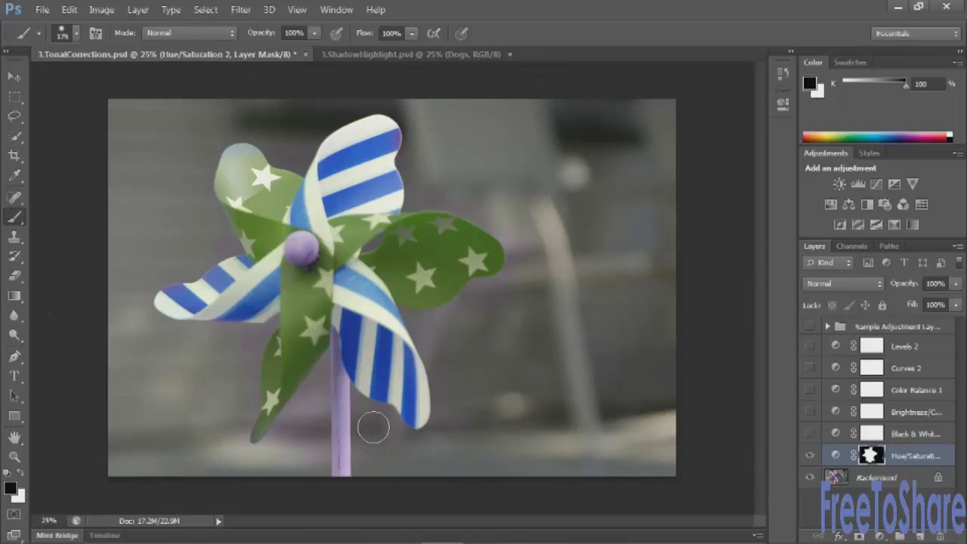
key(bracketleft)
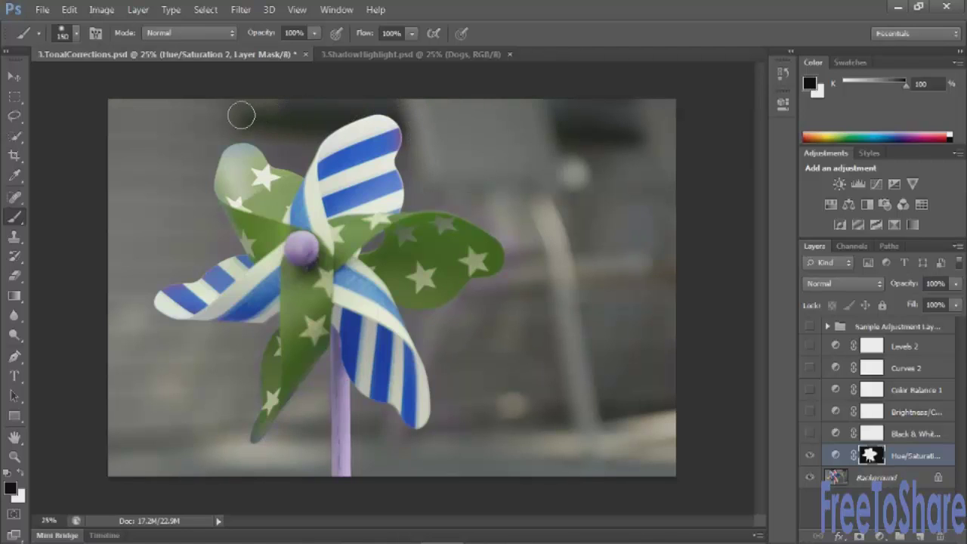
click(15, 78)
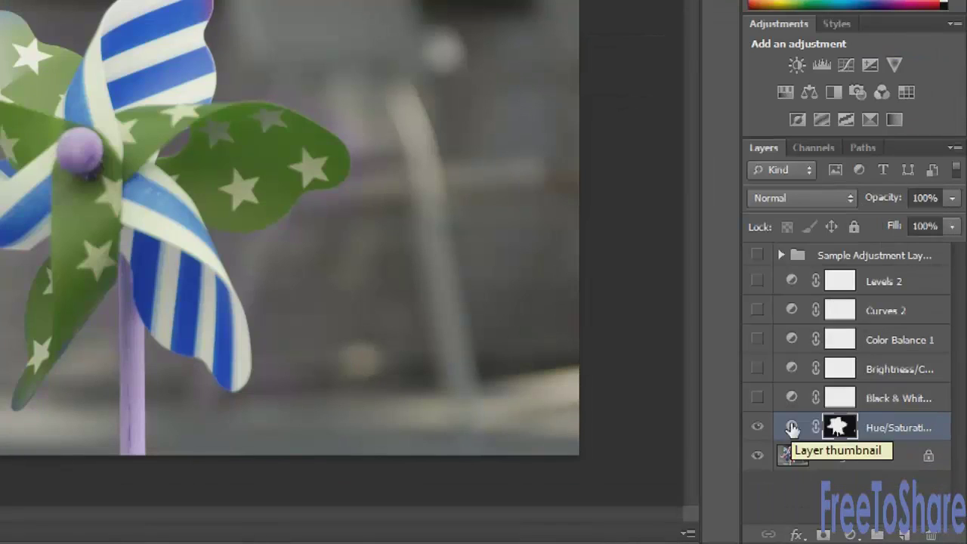
Step: Set the Hue/Saturation layer to Hue +12, Saturation +16 and Lightness +2
double_click(792, 427)
click(535, 150)
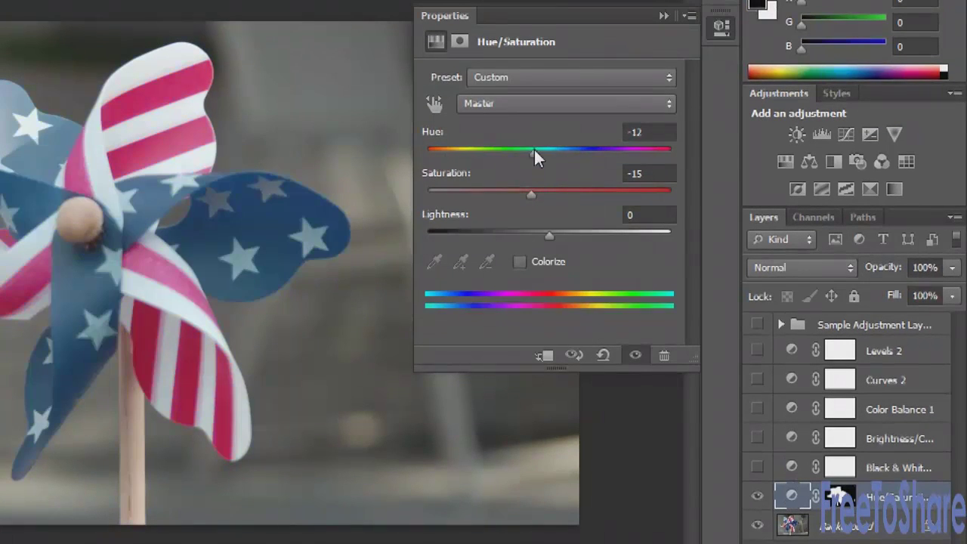
drag(541, 149, 564, 150)
drag(541, 193, 581, 189)
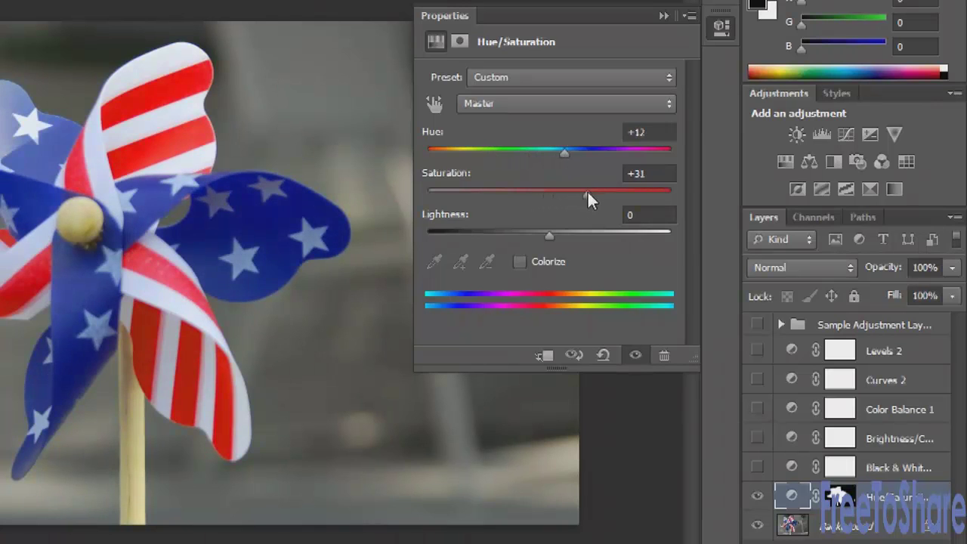
mouse_move(556, 239)
mouse_down()
mouse_move(538, 232)
mouse_move(553, 238)
mouse_up()
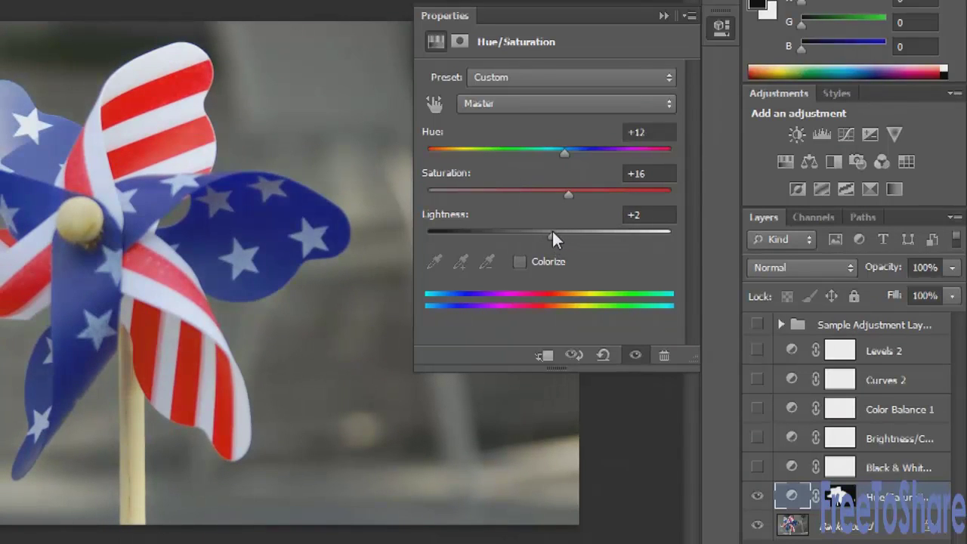
click(662, 16)
Step: Toggle the Hue/Saturation layer's visibility to compare, leaving it hidden
click(758, 497)
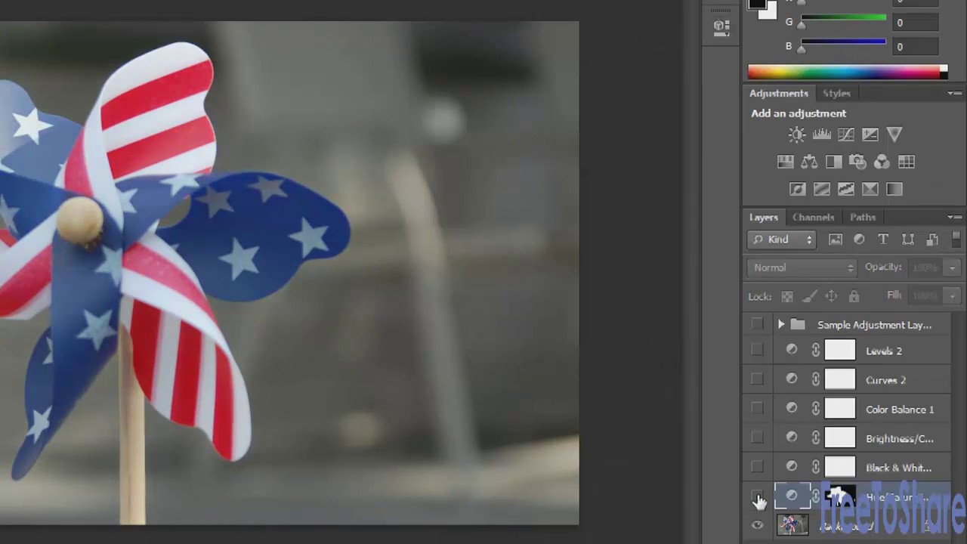
click(758, 497)
click(758, 497)
click(758, 499)
Step: Show Hue/Saturation again and add a Posterize adjustment layer above the Background layer
click(760, 497)
click(819, 529)
click(852, 533)
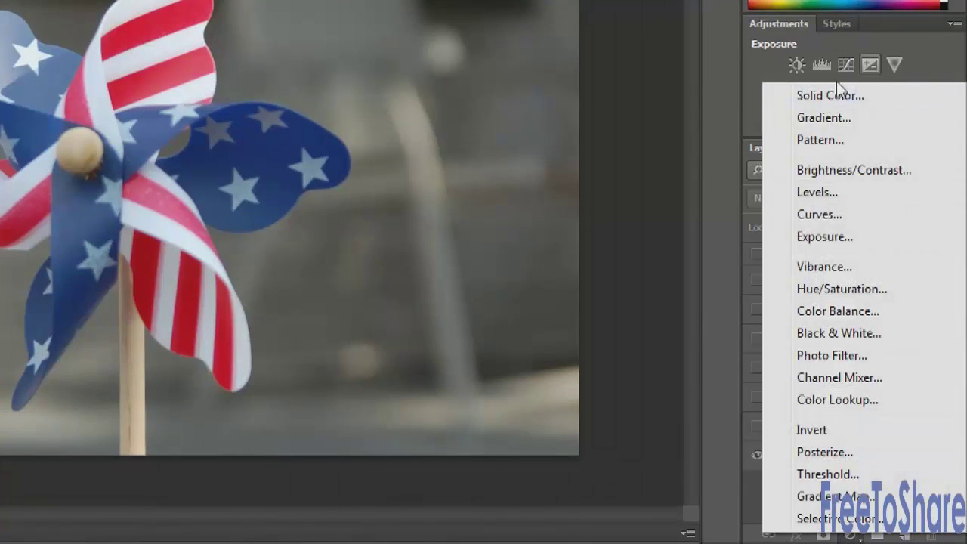
click(827, 452)
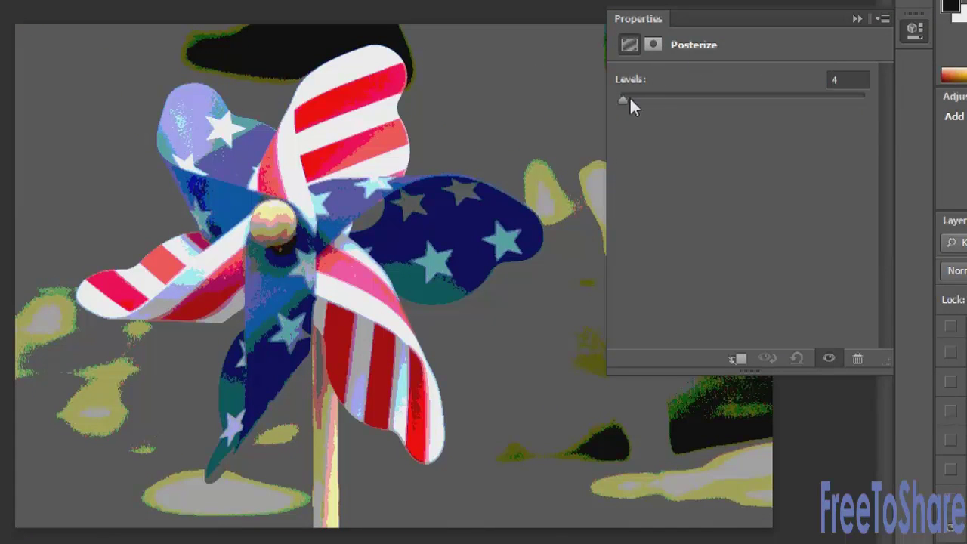
Step: Try different Posterize levels with the slider and arrow keys, settling on 2
drag(626, 98, 615, 116)
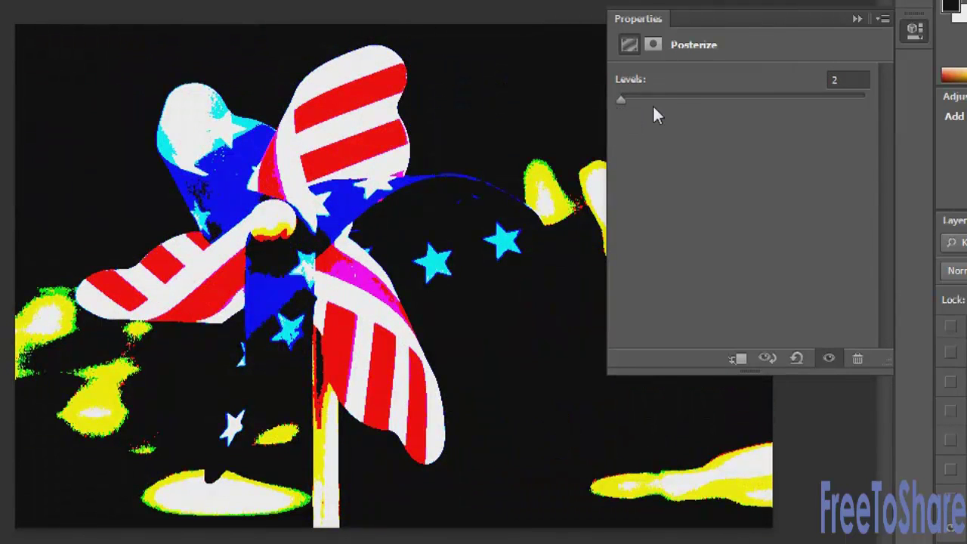
click(846, 80)
key(Up)
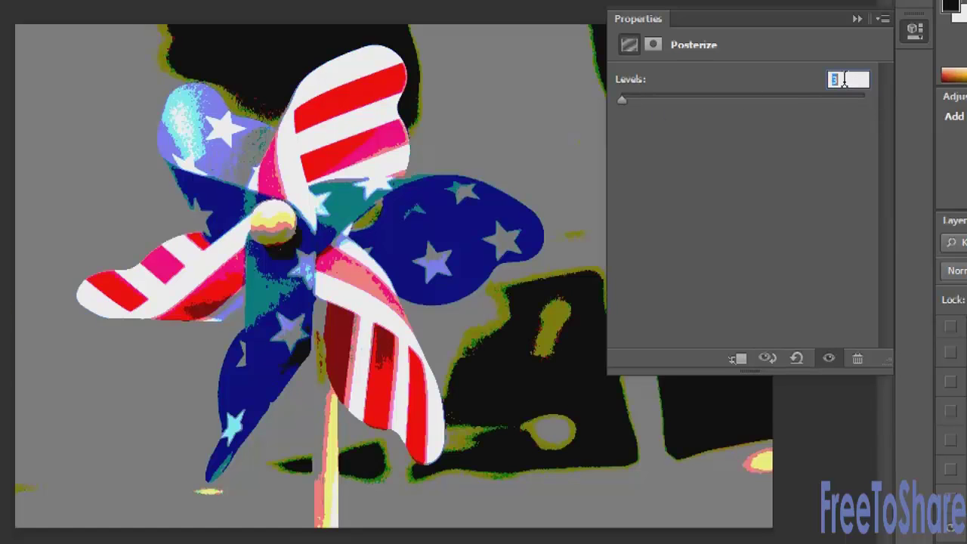
key(Up)
key(Up)
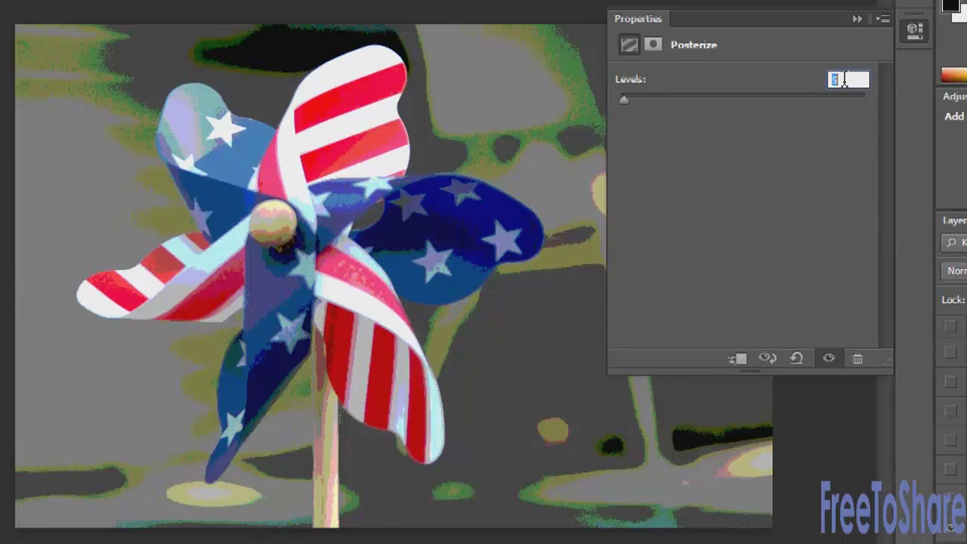
key(Down)
key(Down)
key(Down)
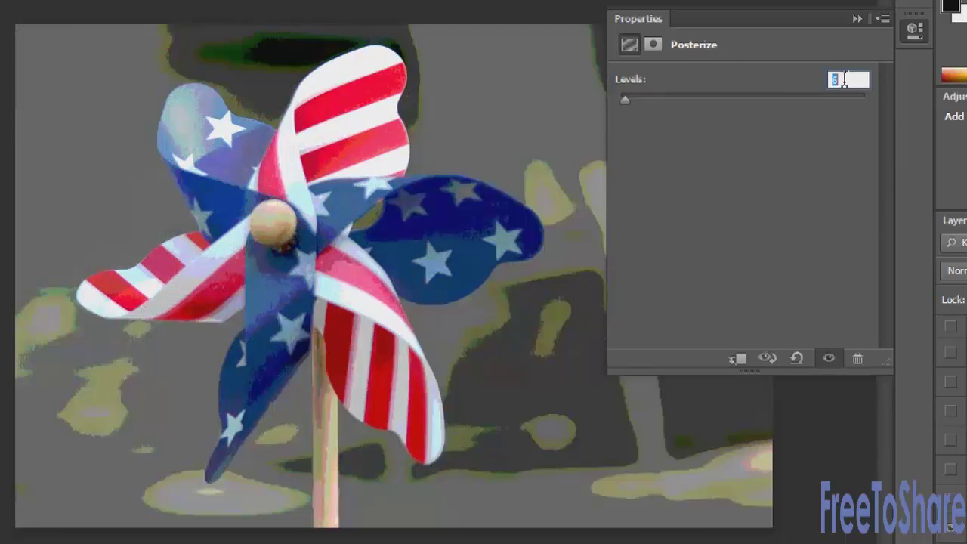
key(Down)
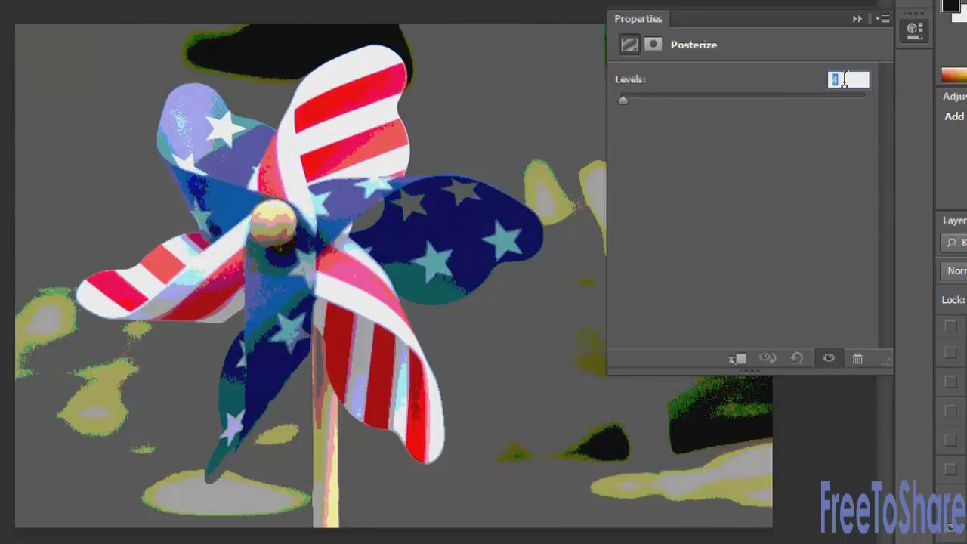
click(855, 12)
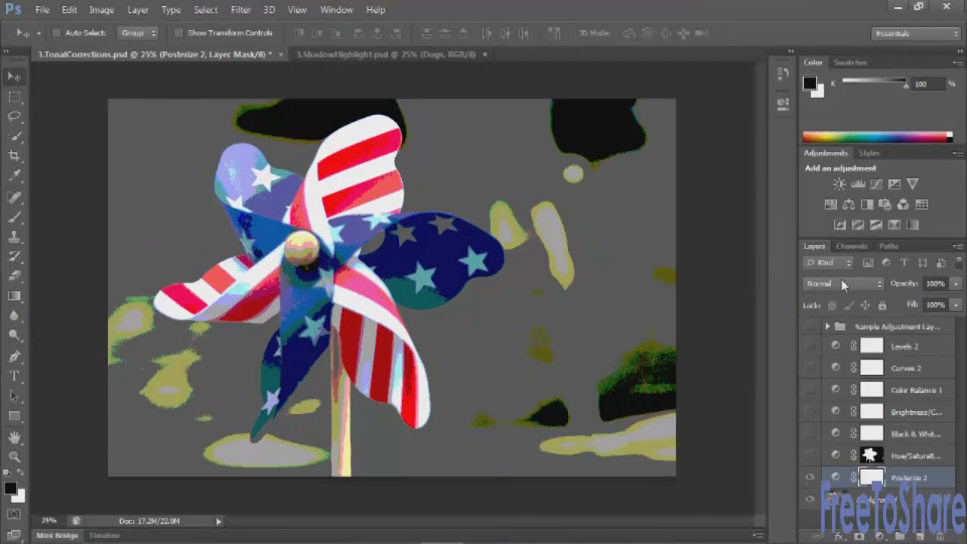
Step: Preview blend modes and set the Posterize layer to Darker Color at 47% opacity
click(844, 284)
click(846, 283)
key(Up)
key(Up)
key(Up)
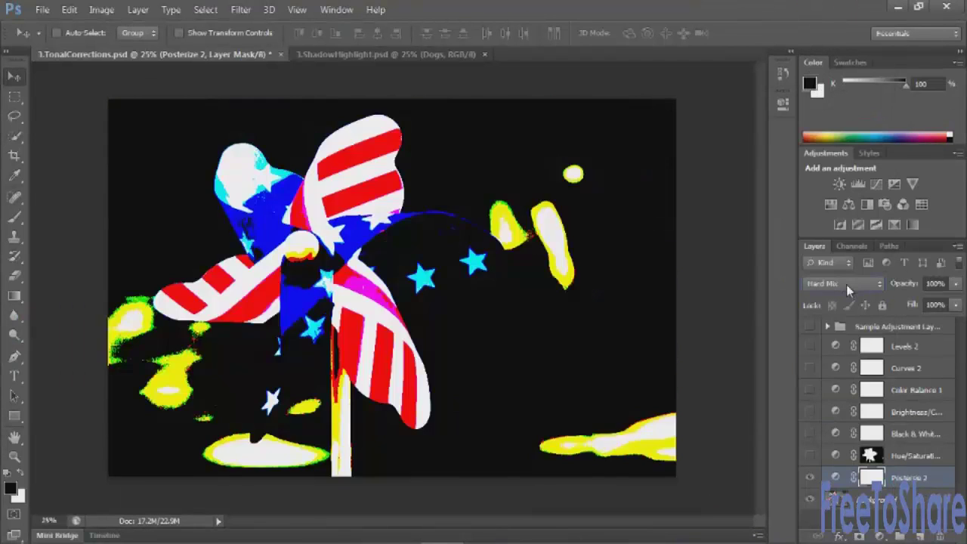
key(Down)
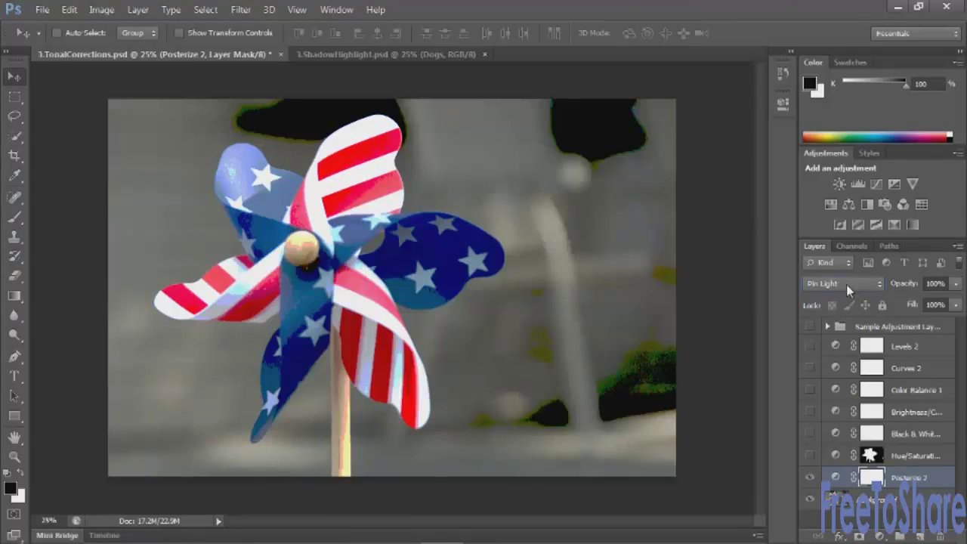
key(Down)
key(Down)
key(Down)
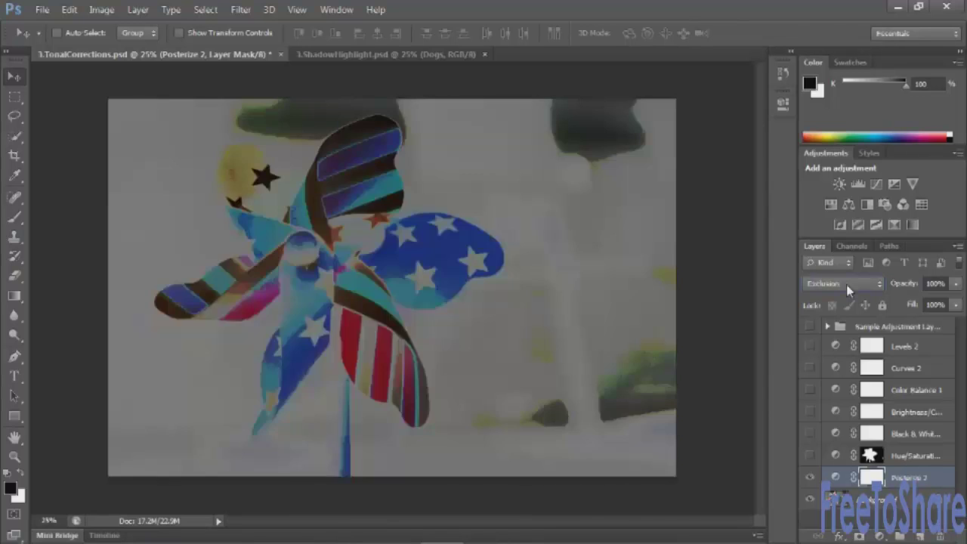
key(Up)
key(Up)
key(Up)
key(Up)
key(Up)
key(Up)
key(Up)
key(Up)
key(Up)
key(Up)
key(Up)
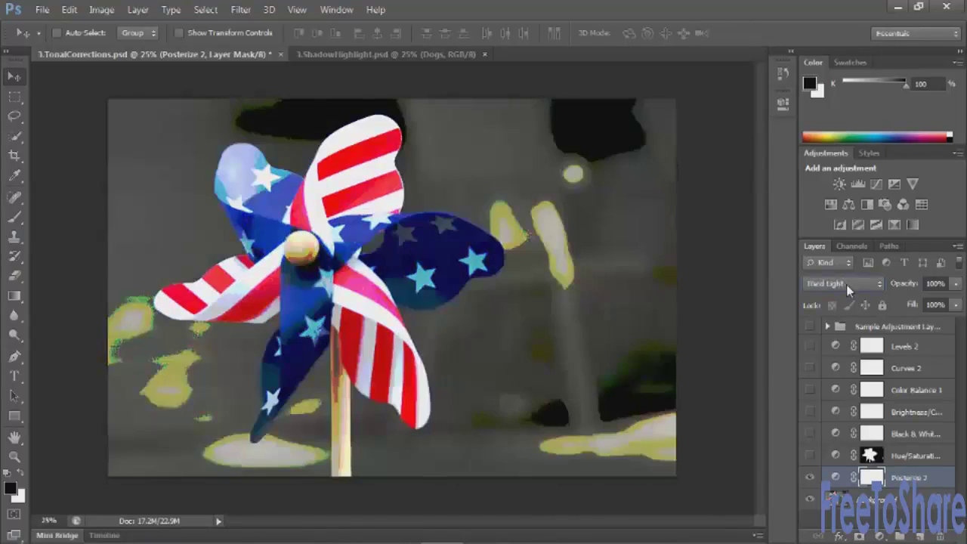
key(Up)
key(Up)
key(Up)
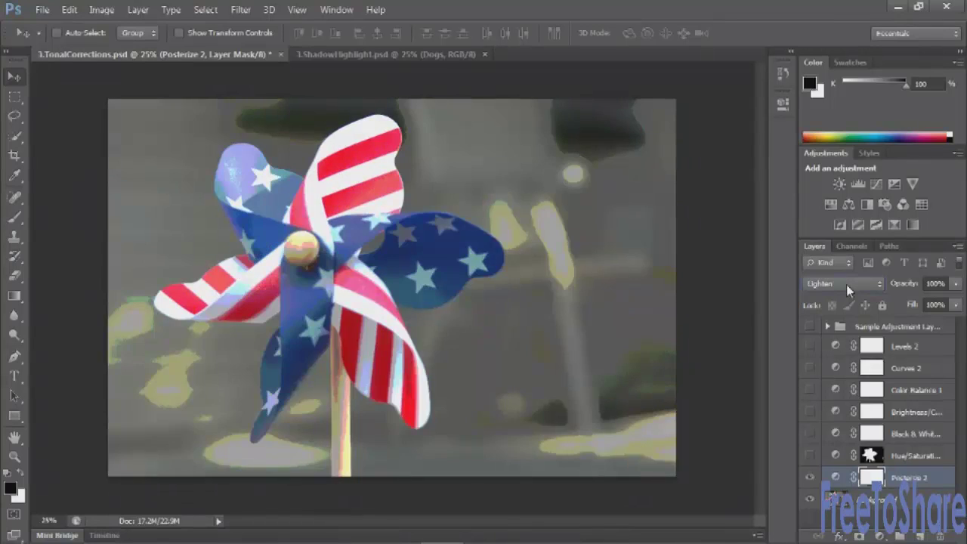
key(Up)
key(Down)
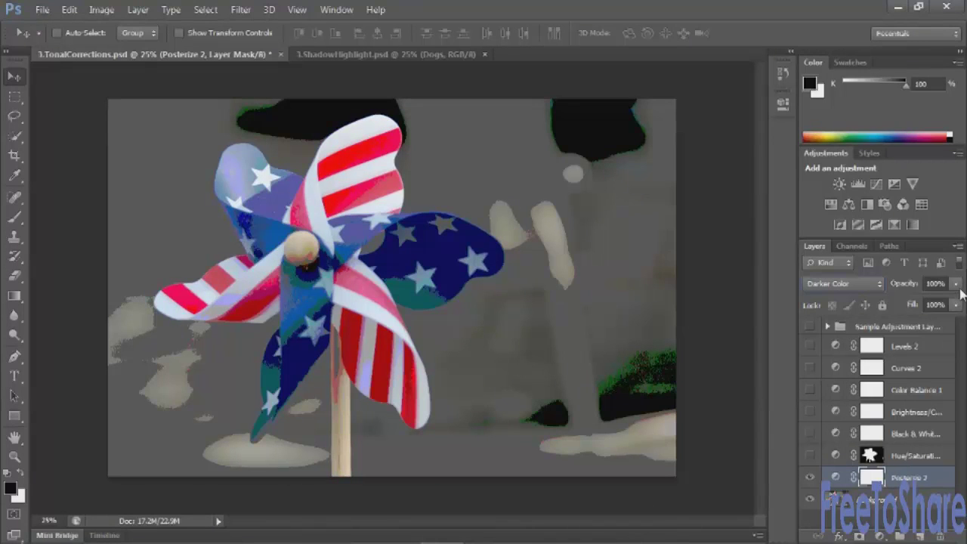
click(956, 284)
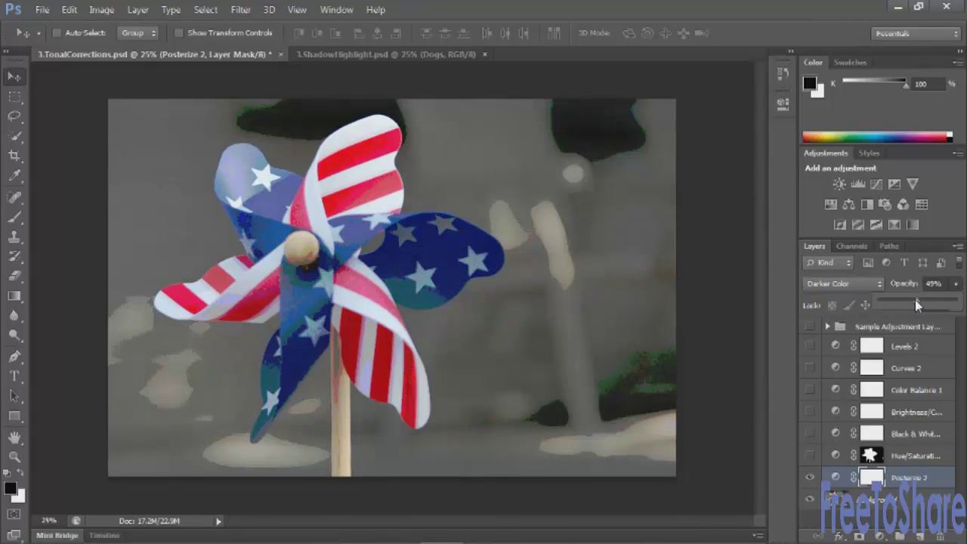
click(919, 479)
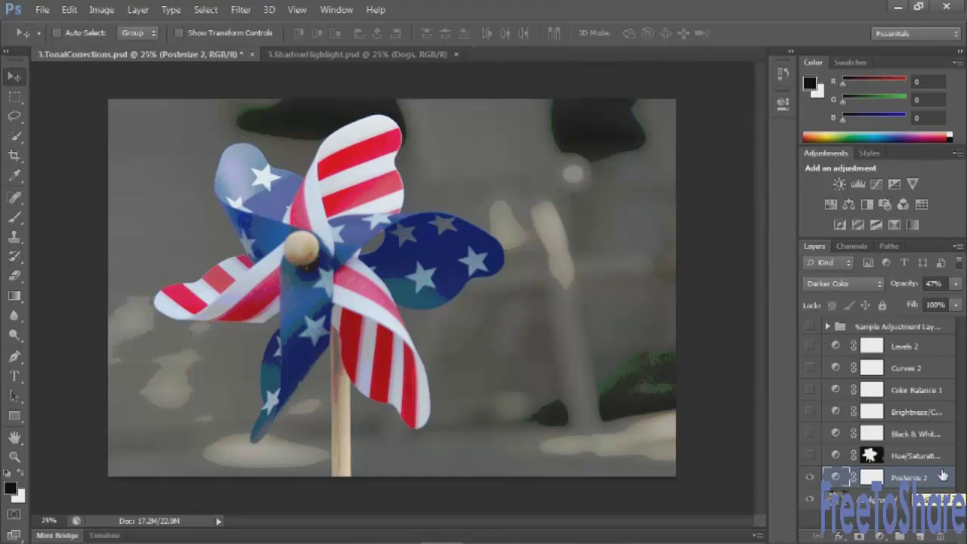
Step: Bring forward the 3.ShadowHighlight.psd document showing the boxer dog in the car
click(367, 59)
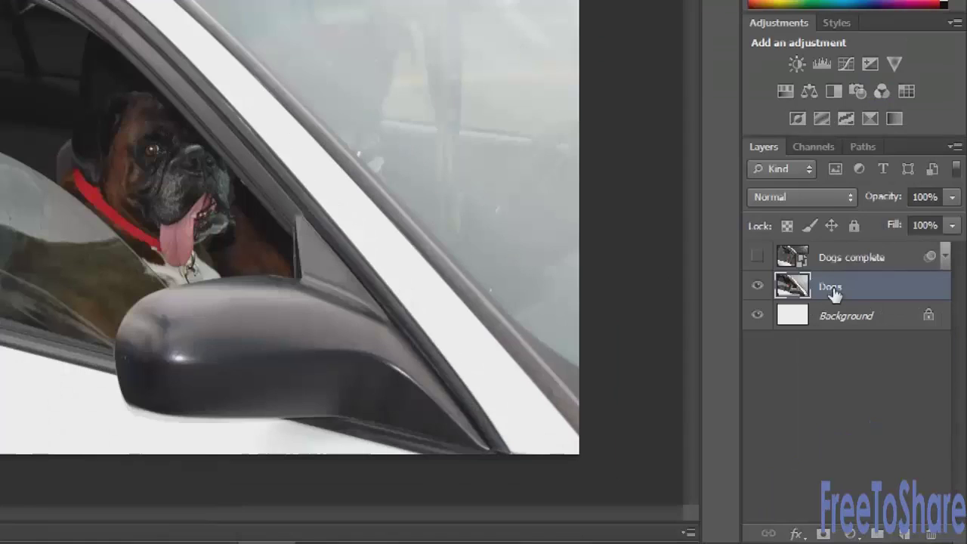
right_click(833, 291)
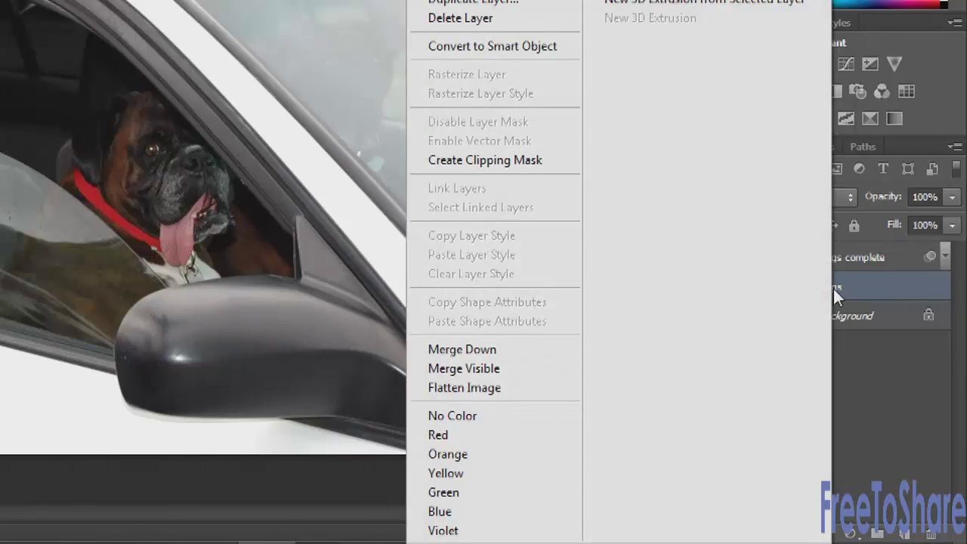
click(554, 45)
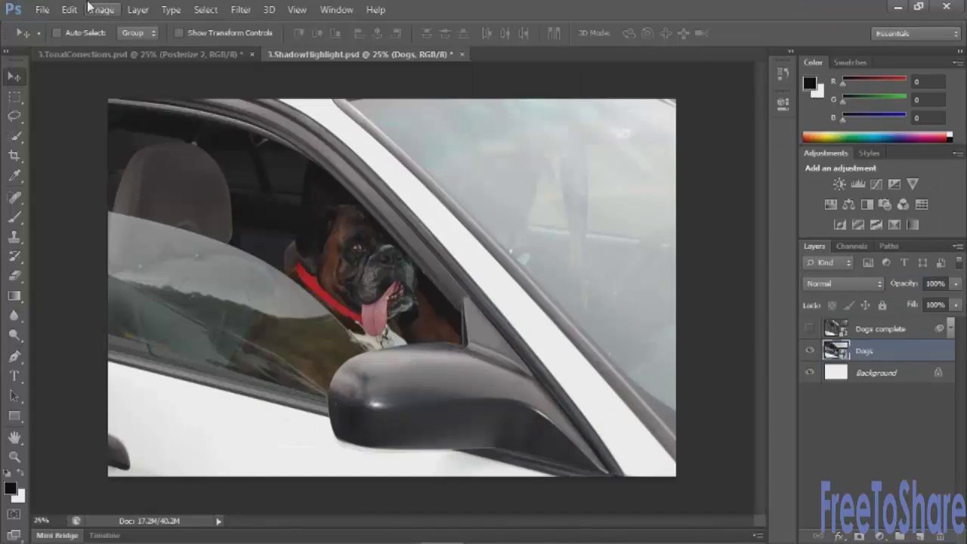
Step: Apply Shadows/Highlights to the Dogs layer, move the dialog aside, and enable Show More Options
click(102, 10)
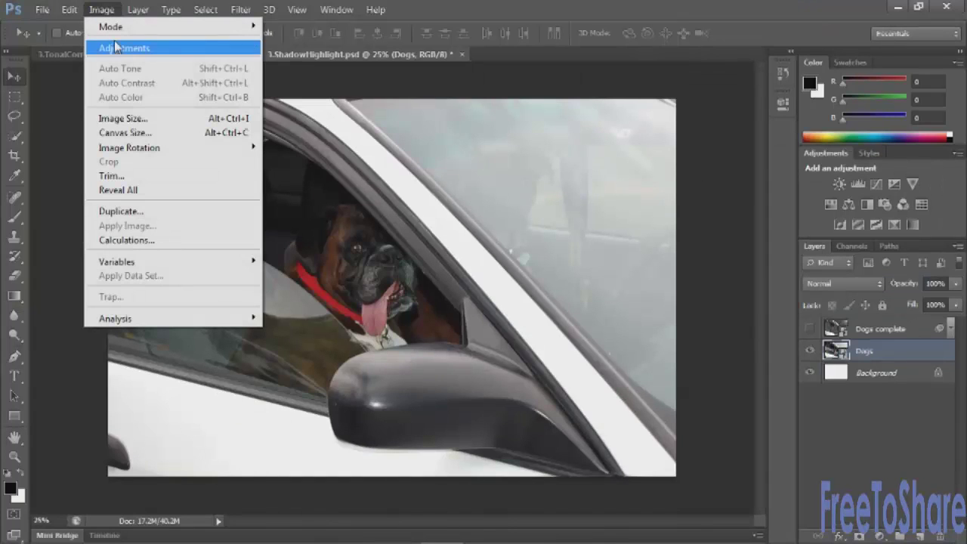
mouse_move(115, 49)
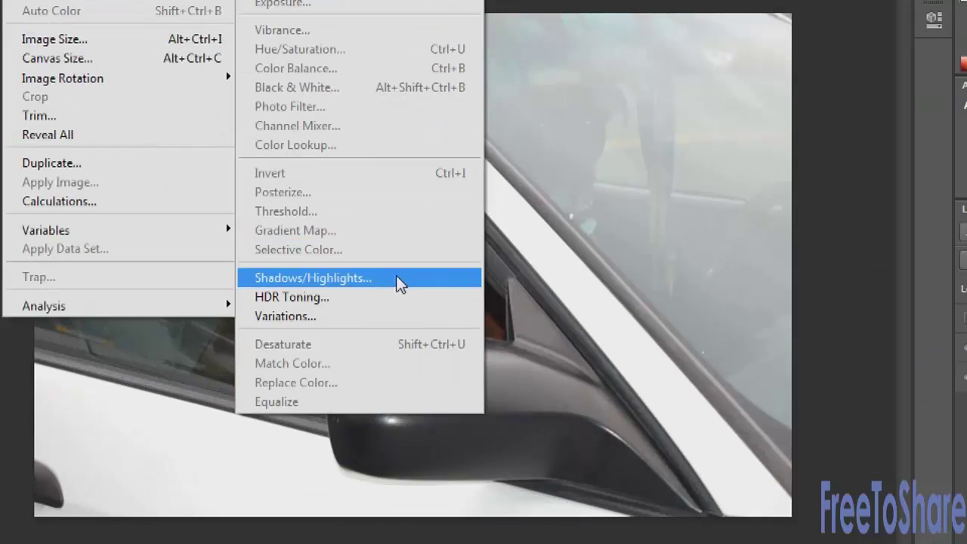
click(350, 278)
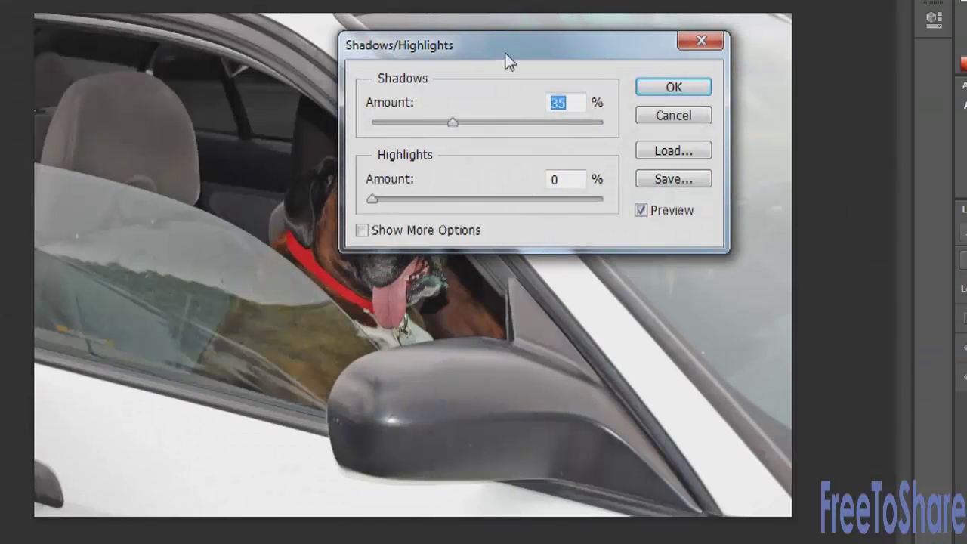
drag(498, 42, 745, 19)
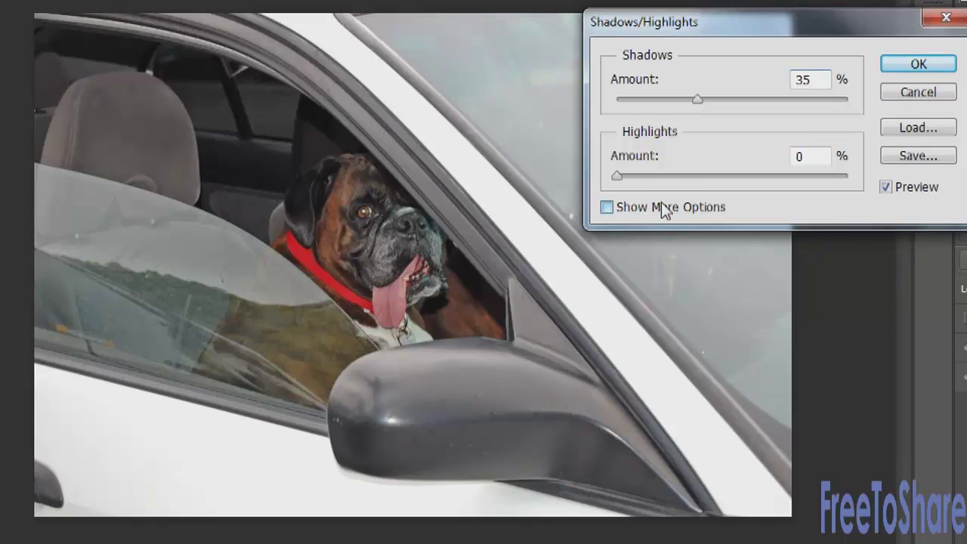
click(651, 208)
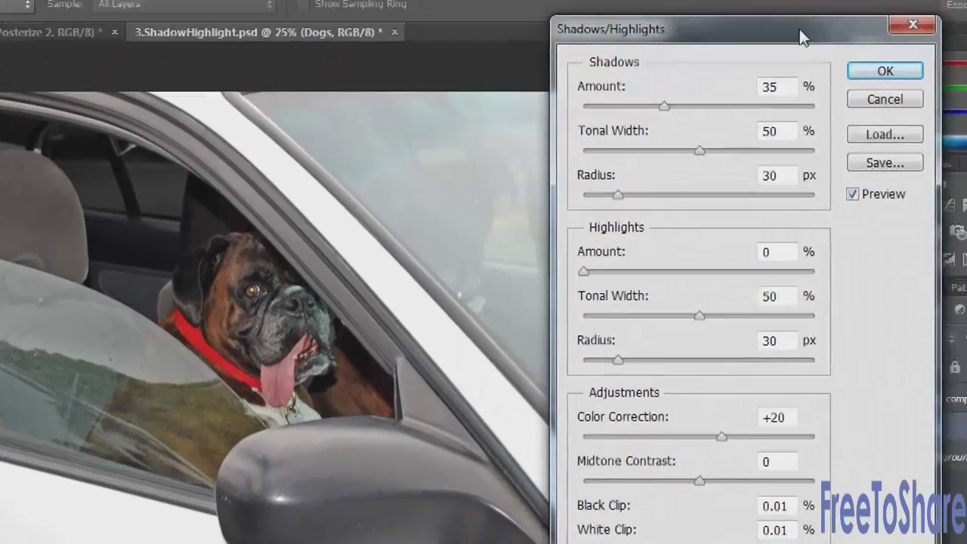
drag(799, 29, 813, 26)
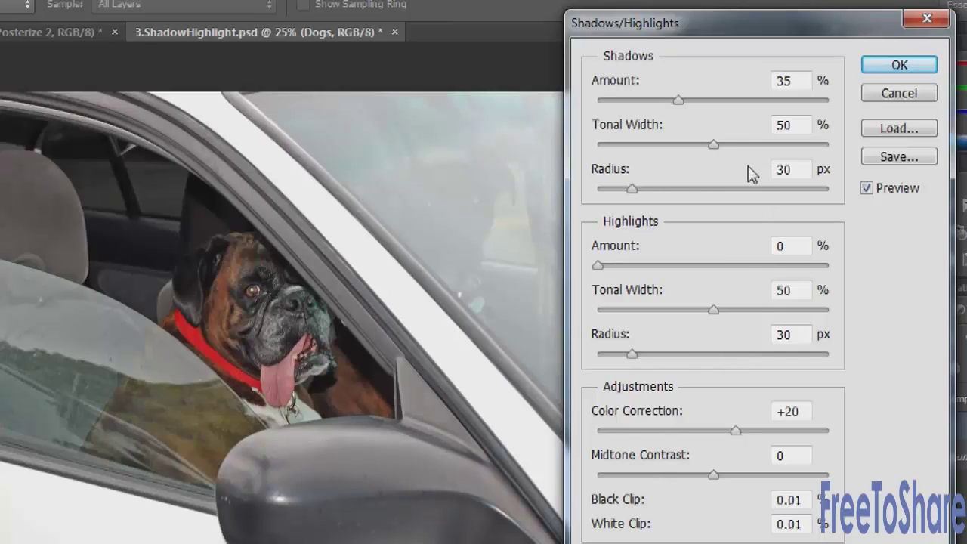
Step: Set Shadows 65% with 35 px radius; Highlights 90%, Tonal Width 80%, Radius 80 px
drag(684, 101, 748, 100)
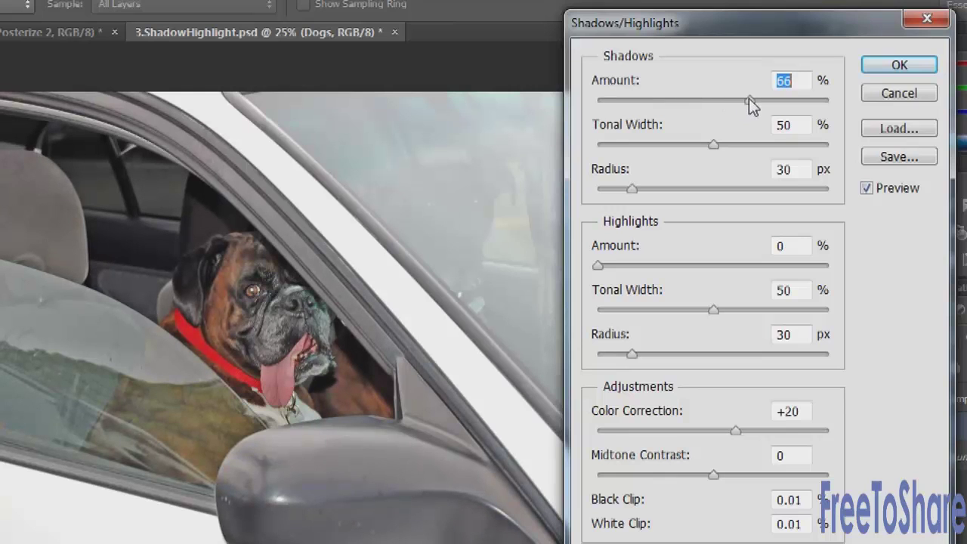
click(801, 169)
text(35)
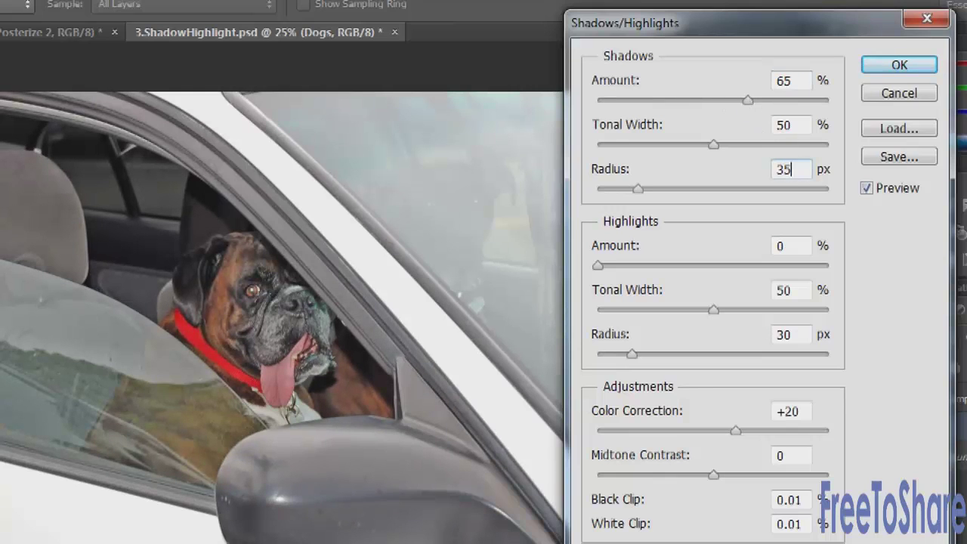
click(800, 246)
text(90)
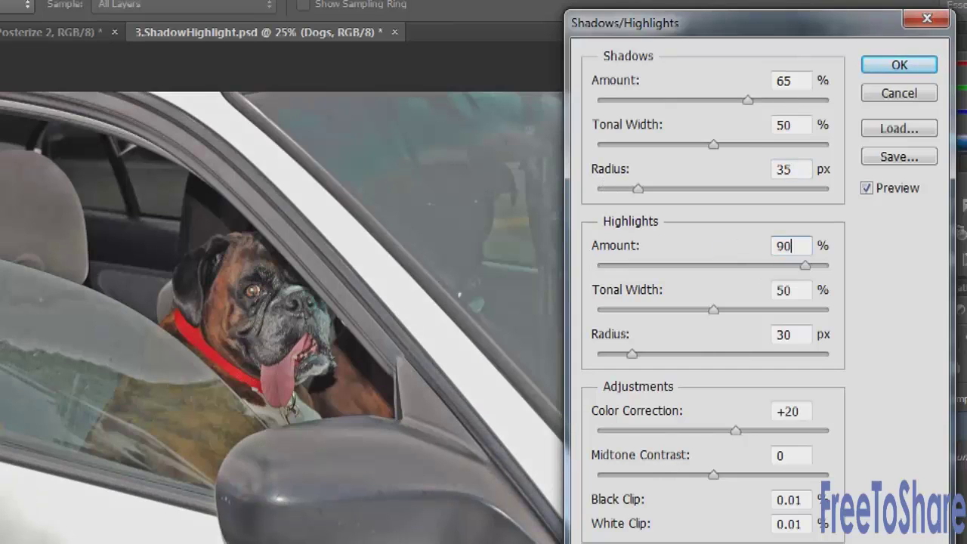
click(791, 291)
text(80)
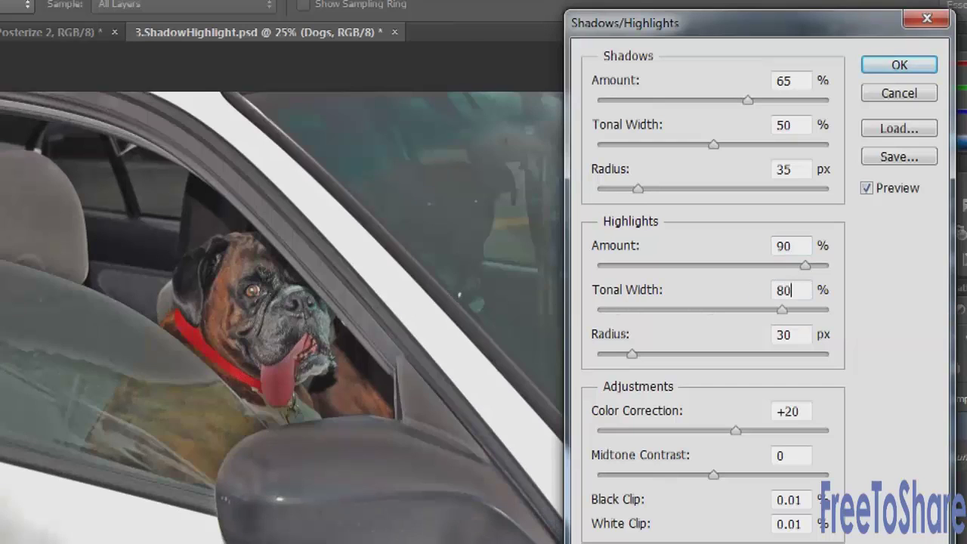
click(794, 334)
text(80)
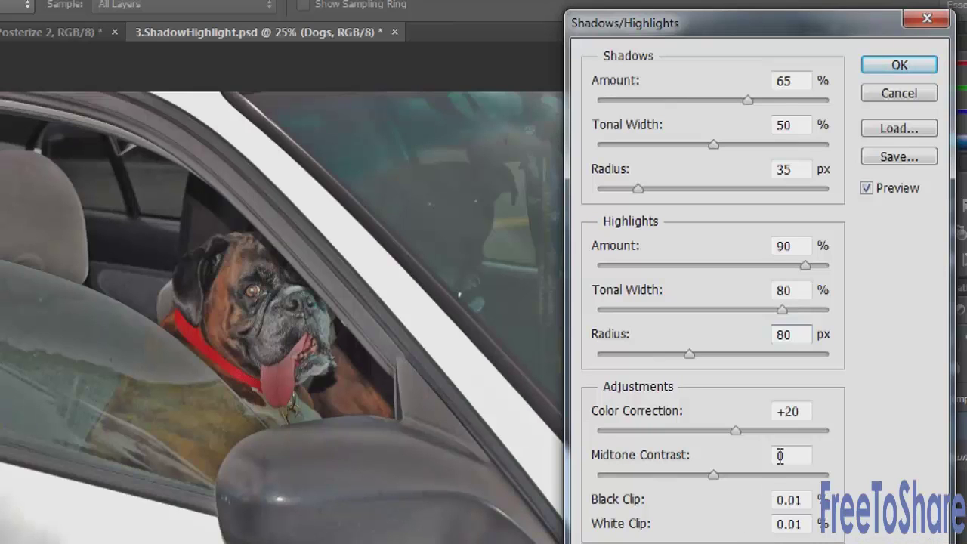
Step: Set Color Correction +22 and Midtone Contrast +60, then confirm the Shadows/Highlights dialog
mouse_move(735, 432)
mouse_down()
mouse_move(754, 431)
mouse_move(689, 434)
mouse_move(806, 438)
mouse_move(730, 433)
mouse_move(739, 433)
mouse_up()
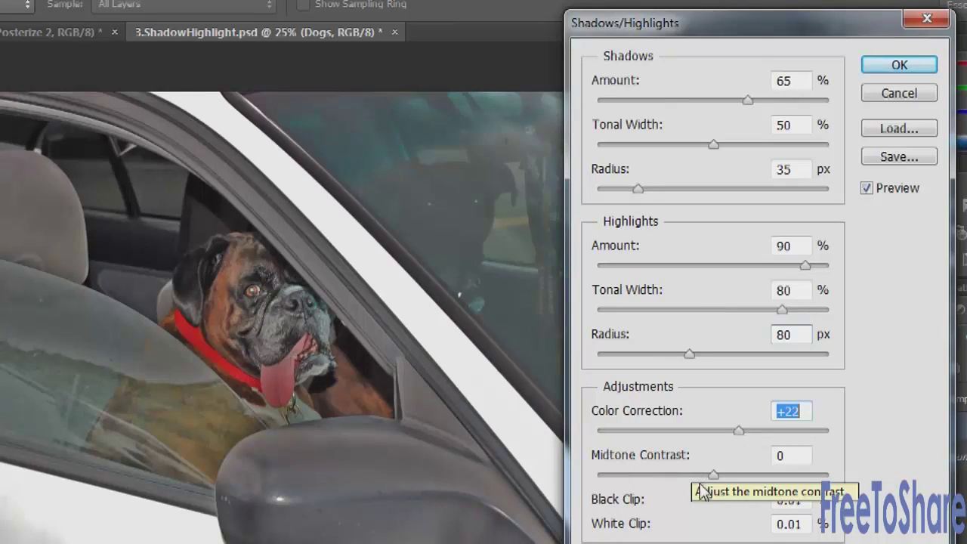
drag(713, 476, 782, 474)
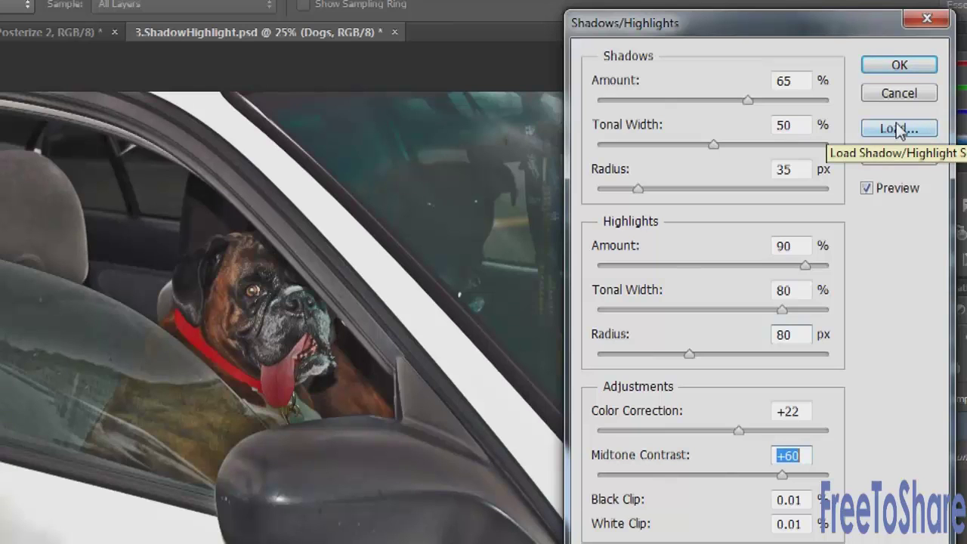
click(899, 66)
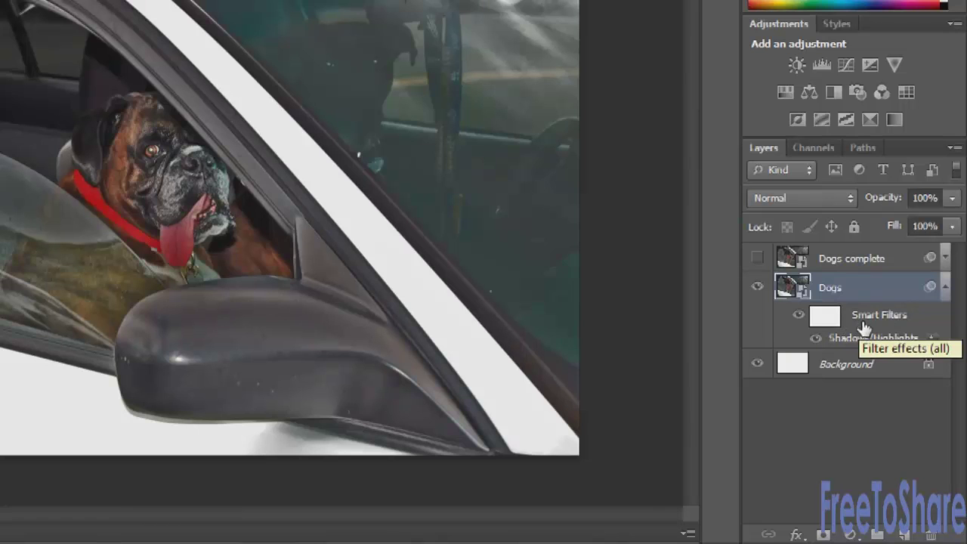
click(801, 314)
click(802, 315)
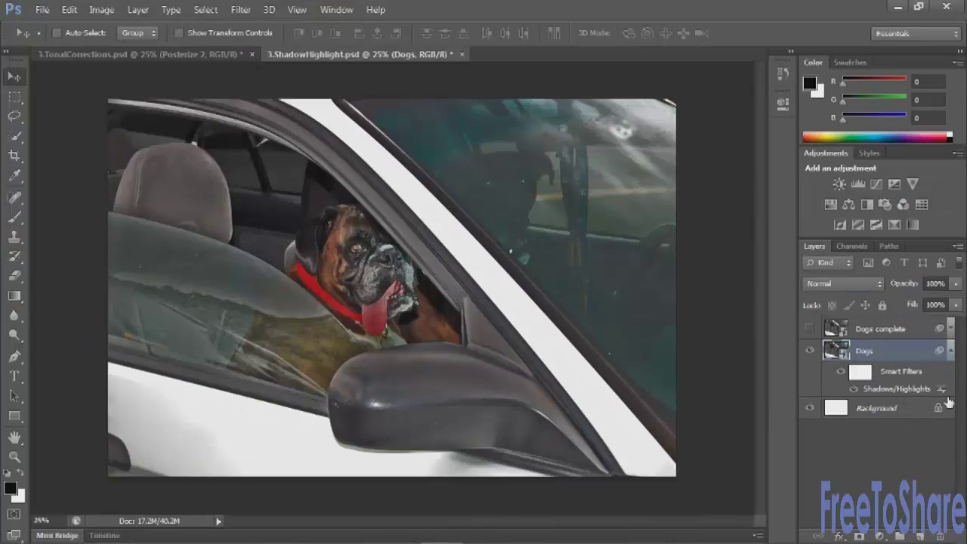
click(855, 390)
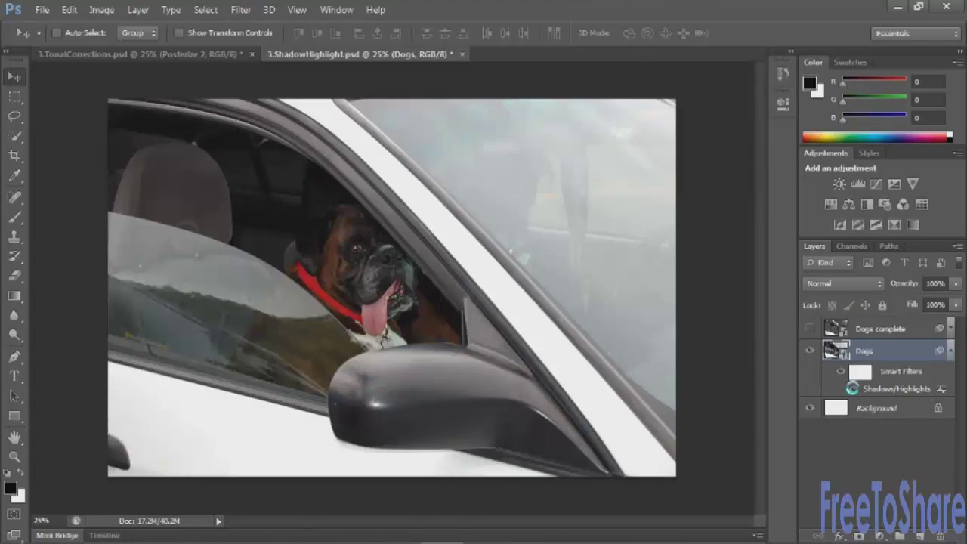
click(855, 391)
double_click(889, 394)
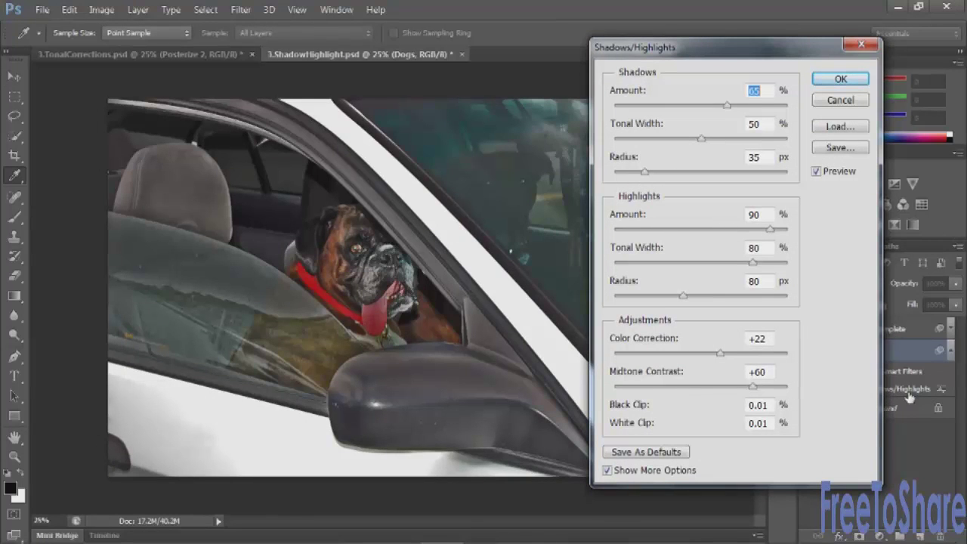
click(836, 81)
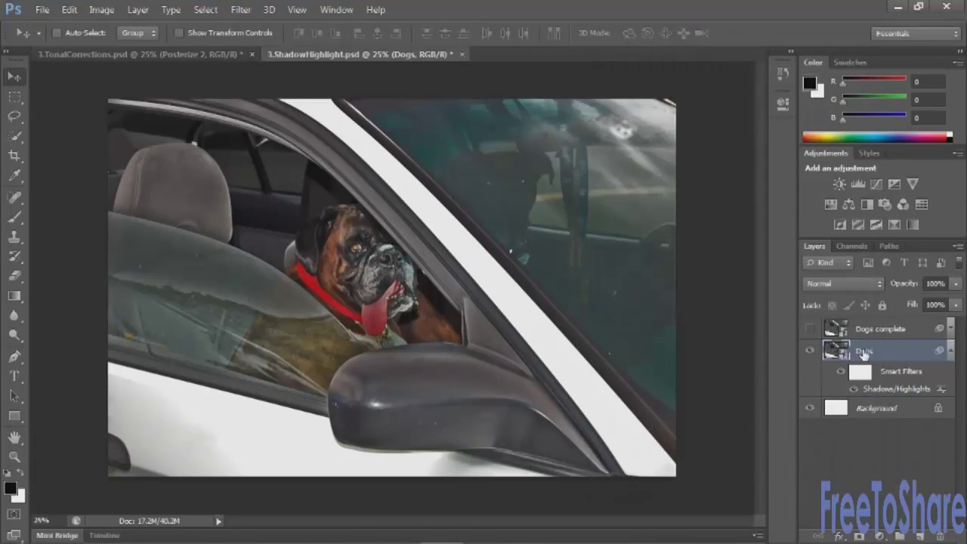
Step: Compare the smart filter on and off, then paint its mask black over the side mirror
click(859, 374)
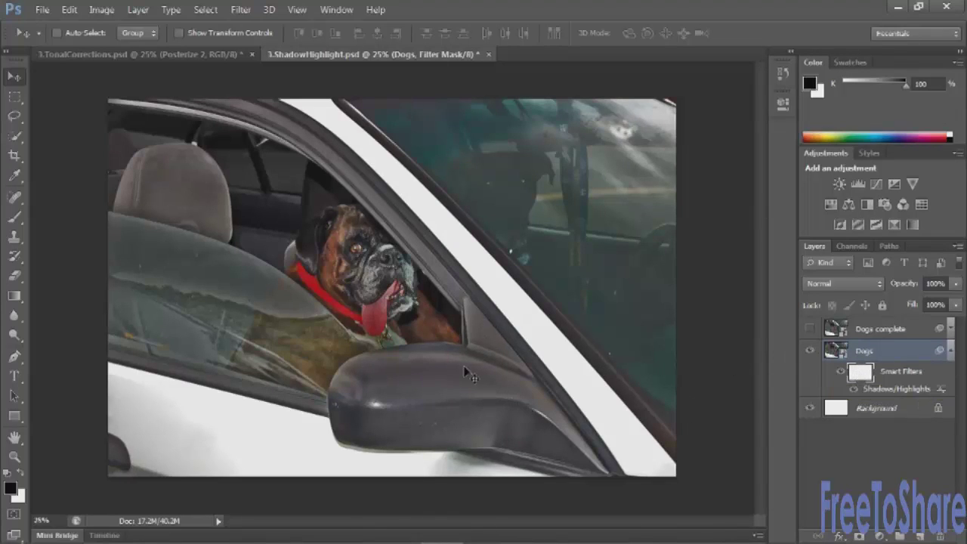
click(841, 374)
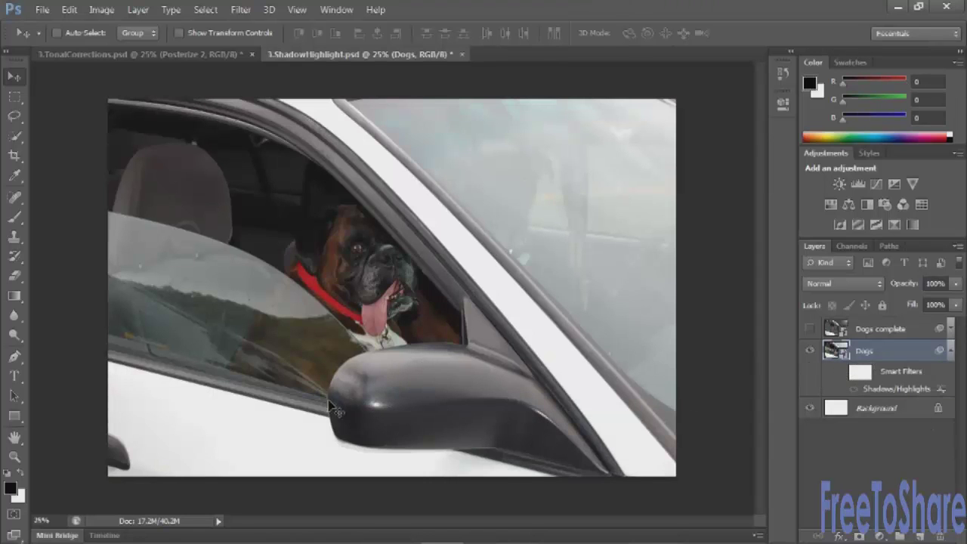
click(841, 375)
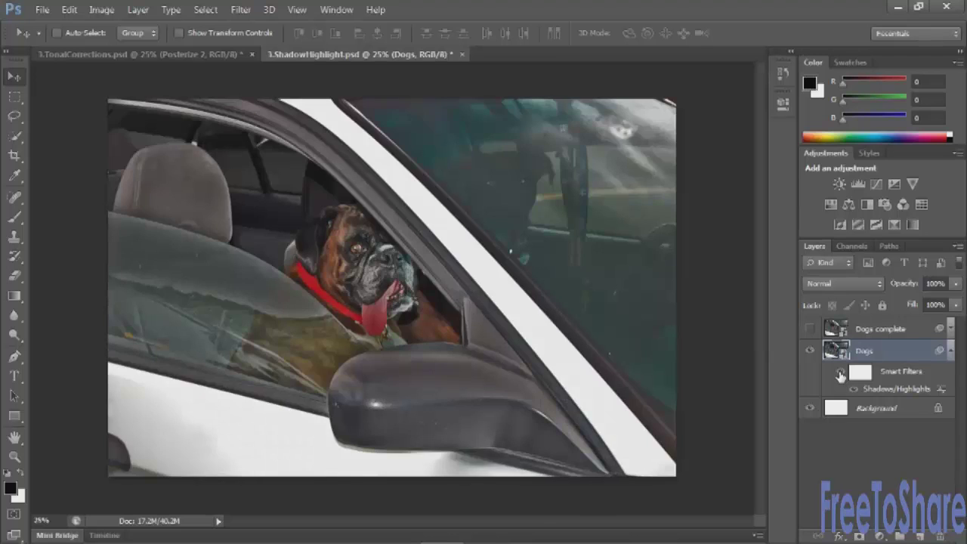
click(15, 217)
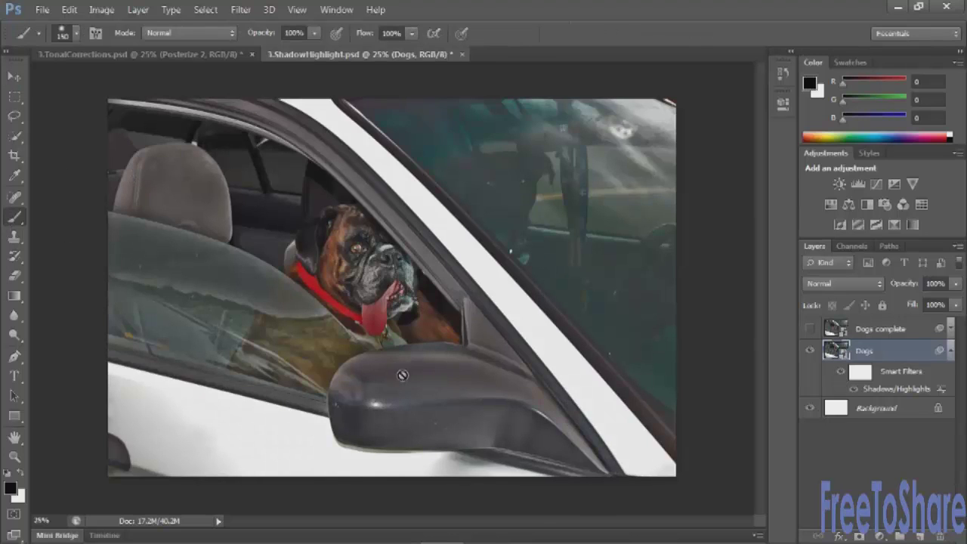
click(860, 372)
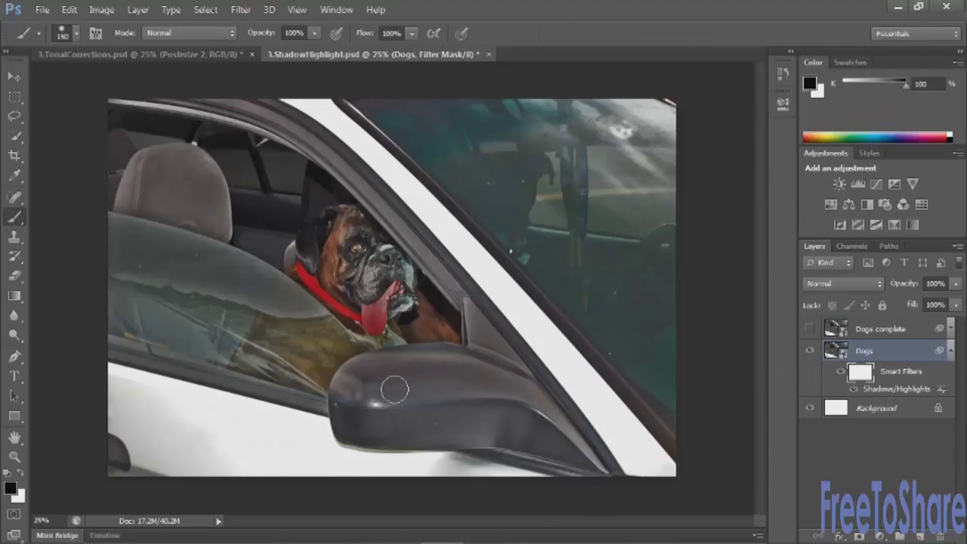
mouse_move(395, 388)
mouse_down()
mouse_move(399, 371)
mouse_move(460, 375)
mouse_move(358, 368)
mouse_move(476, 381)
mouse_up()
mouse_move(556, 376)
mouse_down()
mouse_move(400, 392)
mouse_move(585, 388)
mouse_move(401, 401)
mouse_move(529, 408)
mouse_move(396, 419)
mouse_move(576, 424)
mouse_move(361, 433)
mouse_move(576, 442)
mouse_move(411, 449)
mouse_move(623, 447)
mouse_move(567, 413)
mouse_move(619, 425)
mouse_move(679, 467)
mouse_move(620, 460)
mouse_move(718, 486)
mouse_move(658, 413)
mouse_move(596, 362)
mouse_move(527, 343)
mouse_move(431, 347)
mouse_move(396, 372)
mouse_move(403, 359)
mouse_move(390, 392)
mouse_move(393, 428)
mouse_up()
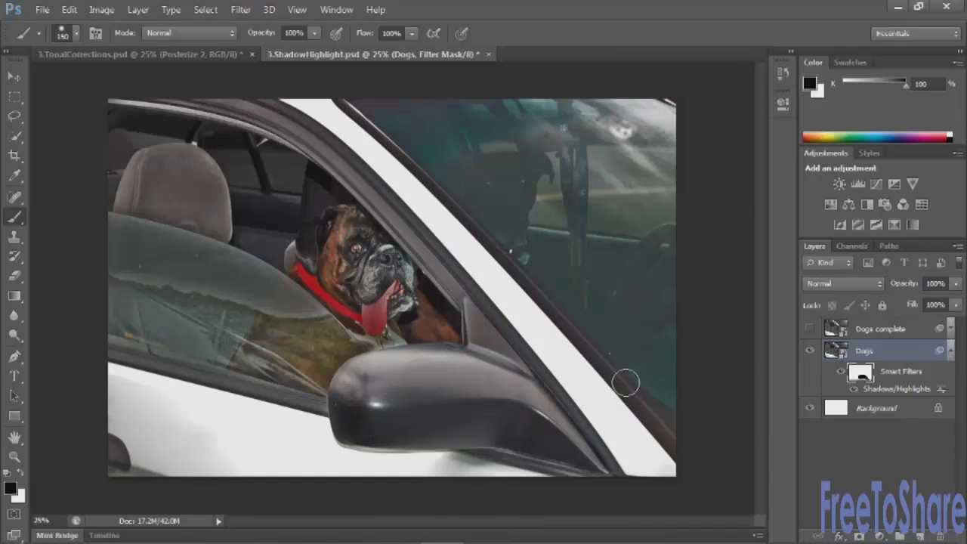